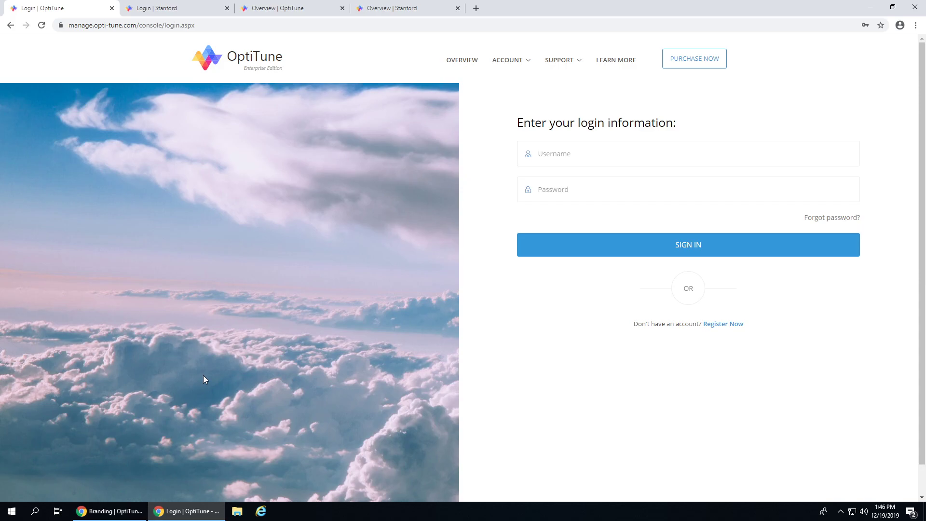
Compare the default OptiTune login and overview pages with the Stanford-branded versions
left_click(177, 9)
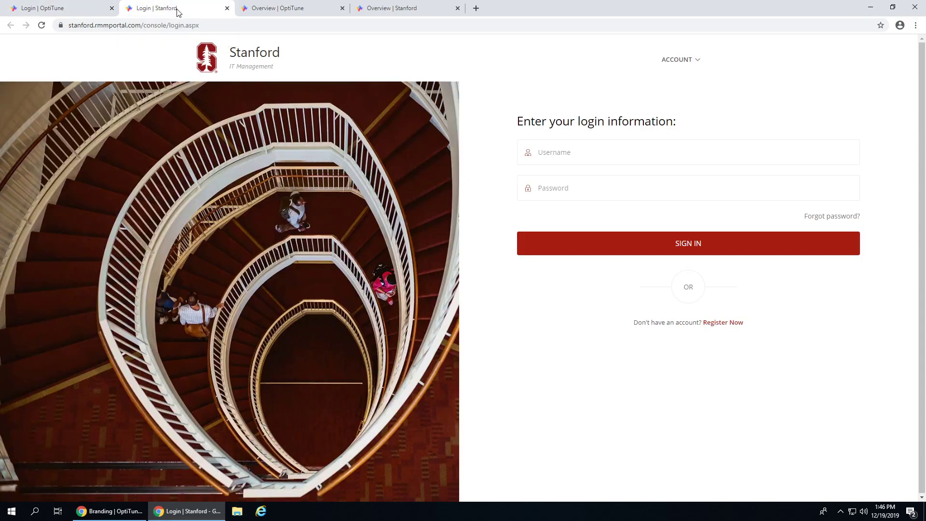
left_click(286, 10)
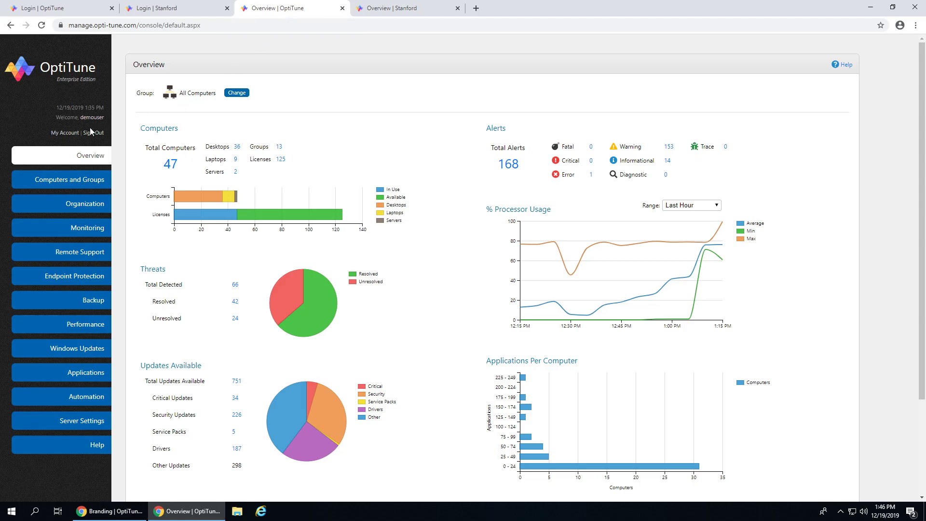
left_click(404, 10)
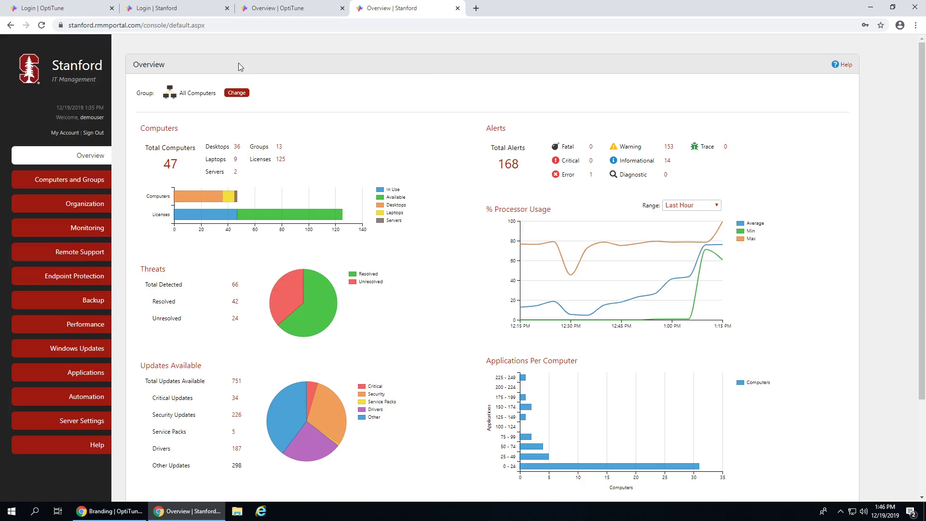
left_click(149, 9)
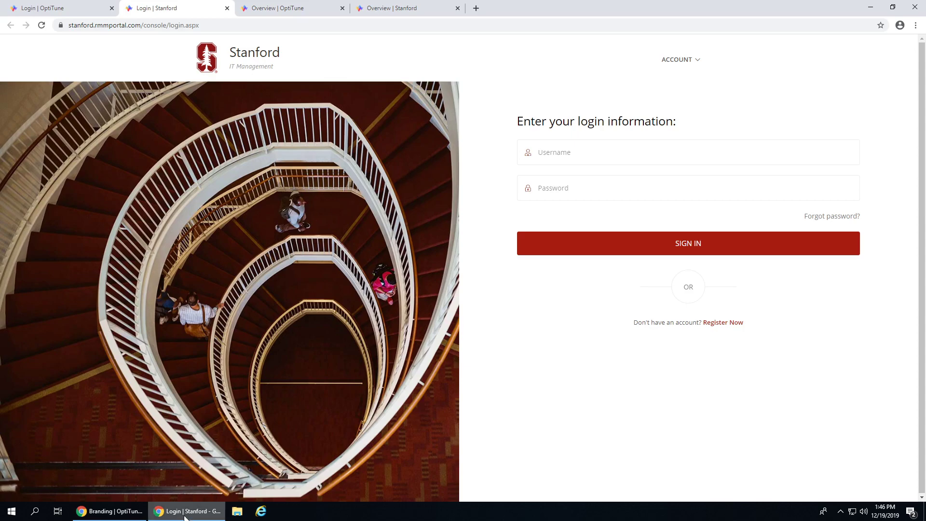
In the OptiTune console's Branding settings, start a new brand and set its domain name to mauibeach under .rmmportal.com
left_click(136, 517)
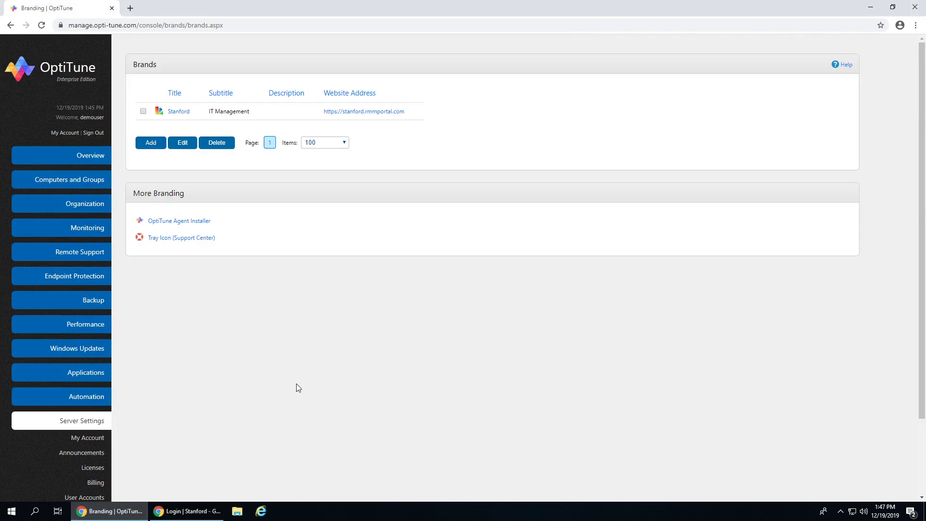
scroll(193, 409, "down", 2)
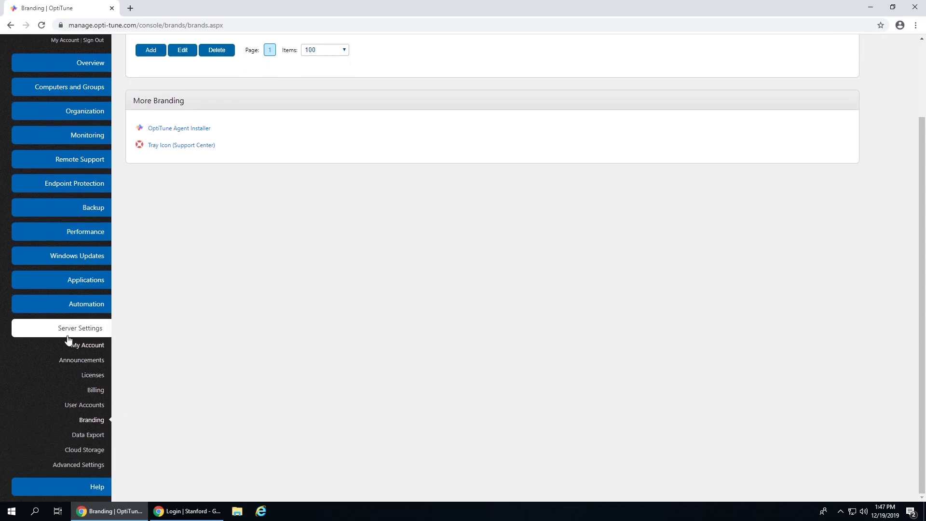
left_click(97, 422)
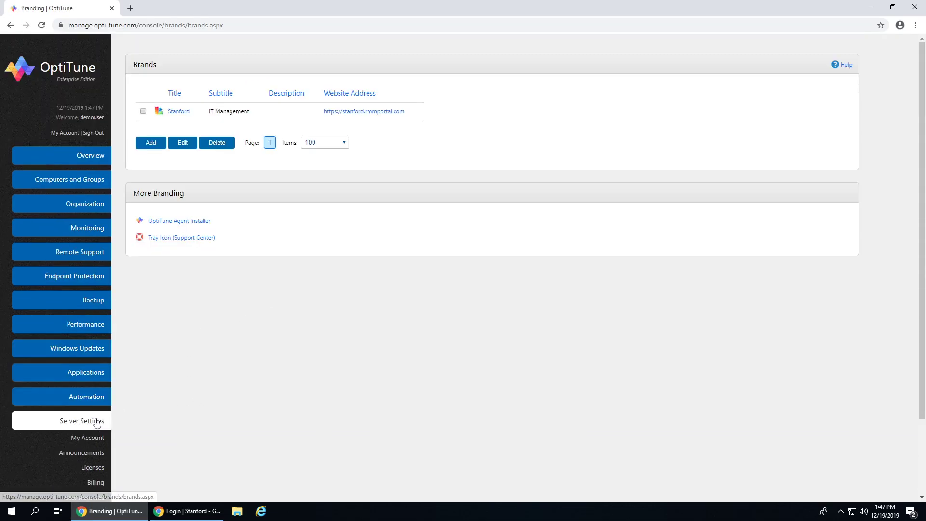
left_click(152, 143)
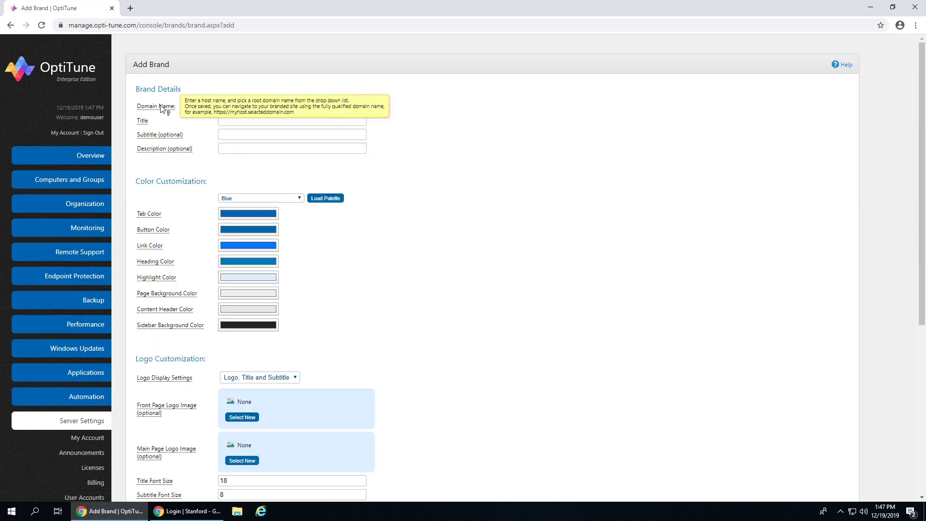
left_click(243, 107)
left_click(238, 158)
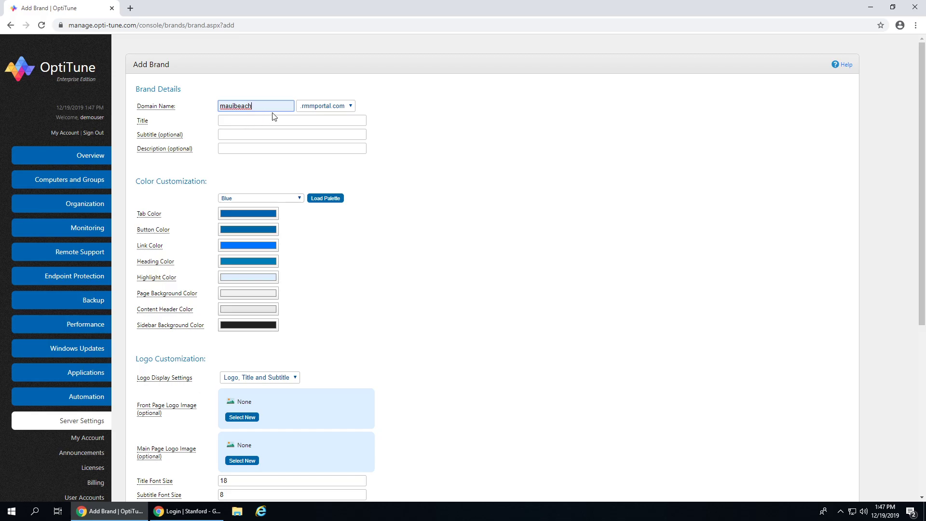
Set the brand's title to "Maui Beach IT Services", adapting the suggested entry "Maui Coast IT Services"
left_click(228, 122)
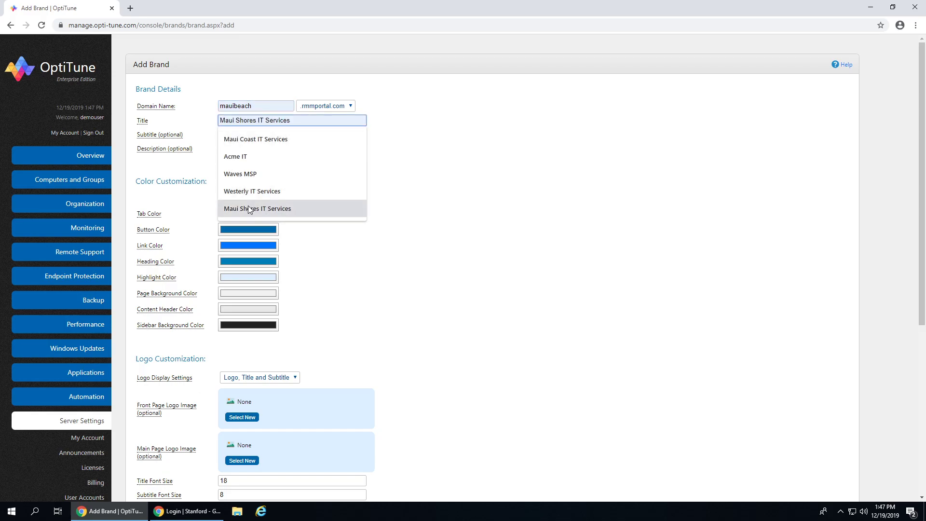
left_click(253, 140)
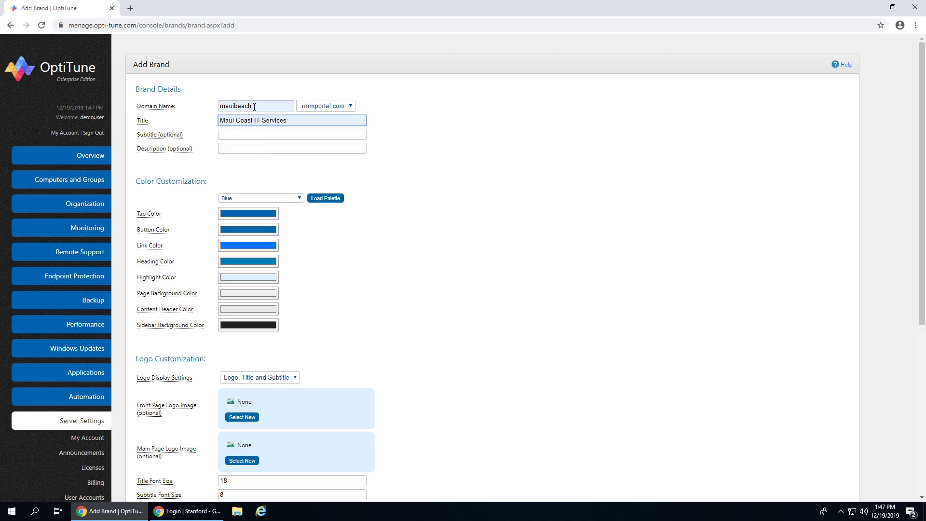
key("BackSpace")
key("BackSpace")
key("BackSpace")
key("BackSpace")
type("Beach")
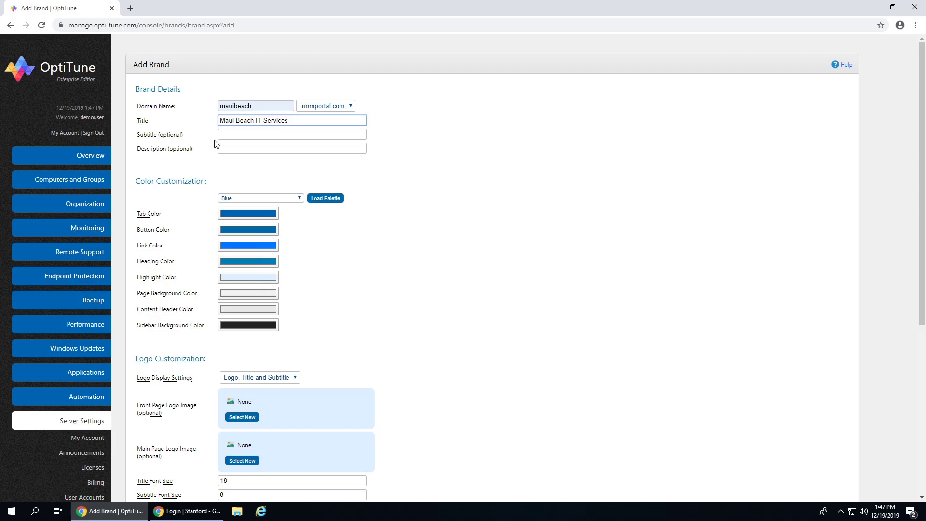
Set the brand's subtitle to "Managed Services" from the suggested entries
mouse_move(145, 123)
left_click_drag(50, 67, 94, 79)
mouse_move(170, 135)
left_click(230, 134)
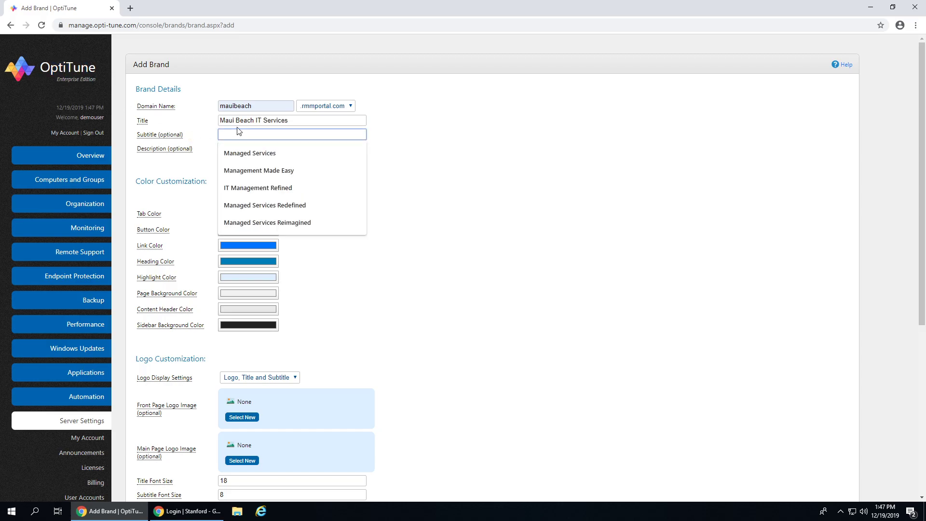
left_click(237, 153)
left_click(218, 80)
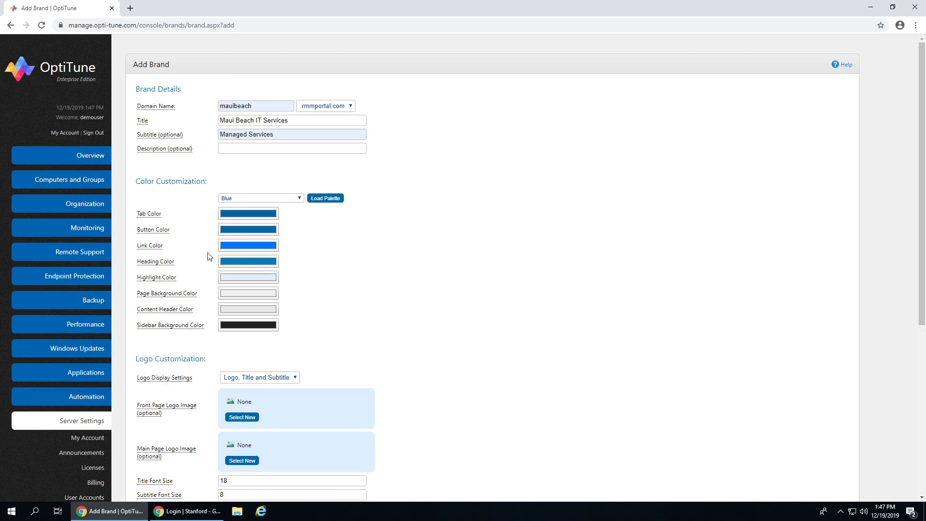
Review the brand's customization options and choose "Logo, Title and Subtitle" as the logo display setting
scroll(192, 203, "down", 1)
scroll(192, 203, "down", 3)
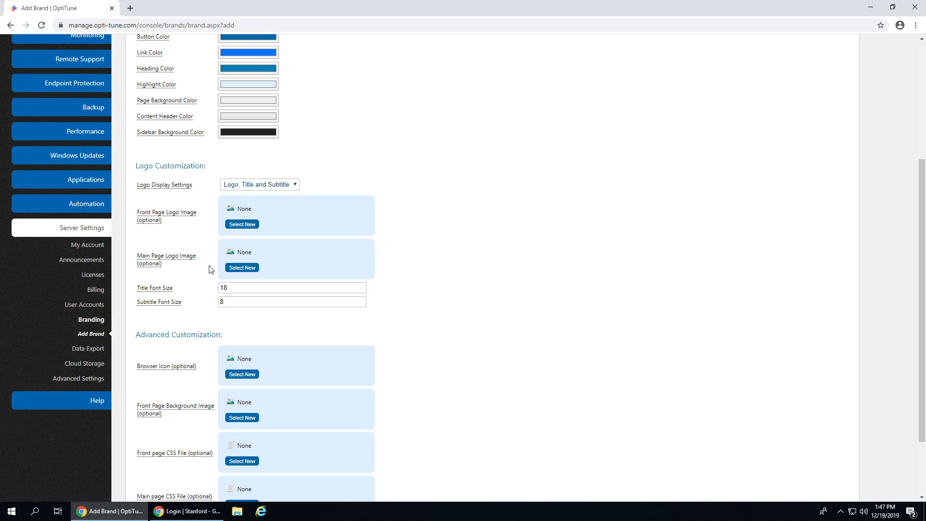
scroll(206, 269, "up", 1)
scroll(206, 268, "up", 3)
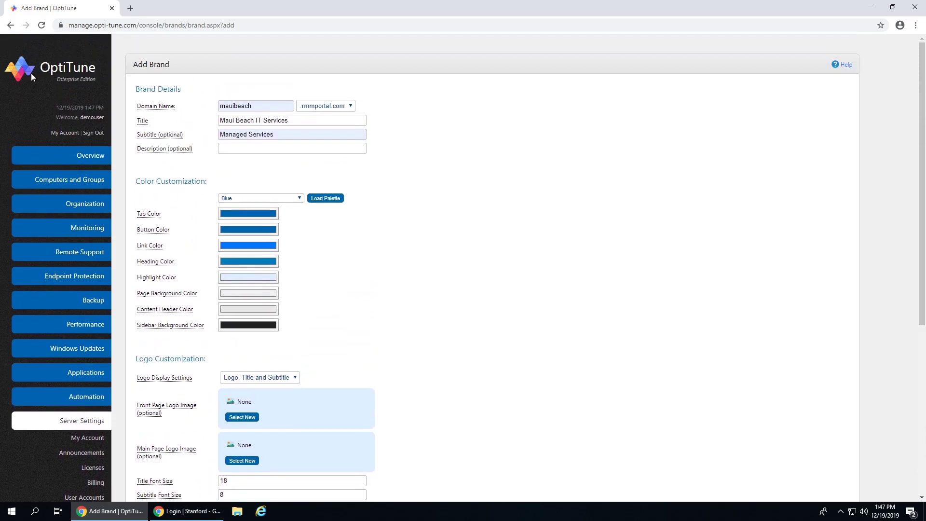
left_click(247, 378)
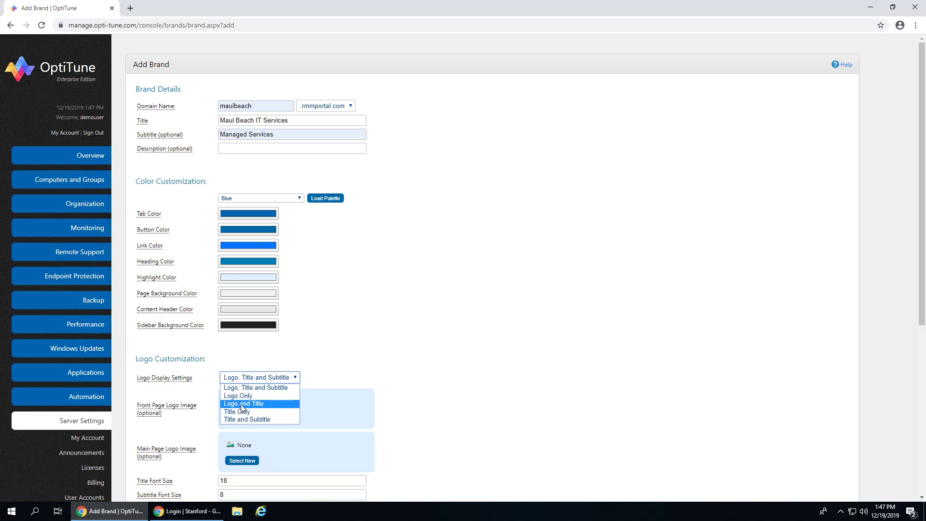
left_click(251, 388)
Upload wave.svg from the Pictures folder as the brand's front page logo image
scroll(314, 355, "down", 5)
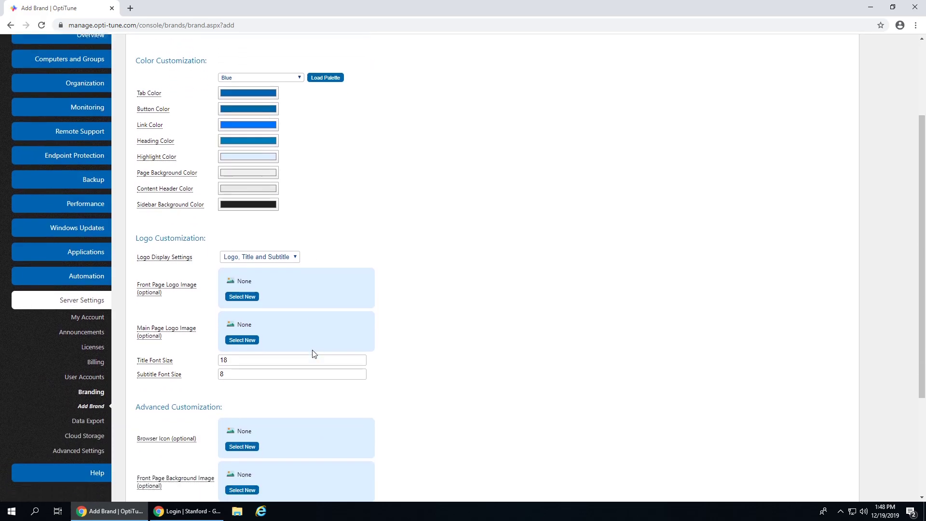
scroll(313, 355, "down", 1)
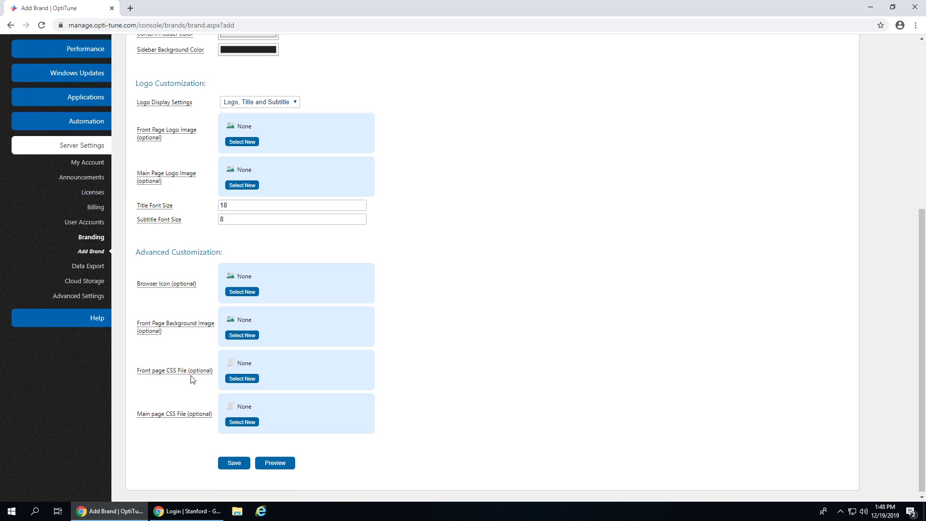
scroll(189, 382, "up", 6)
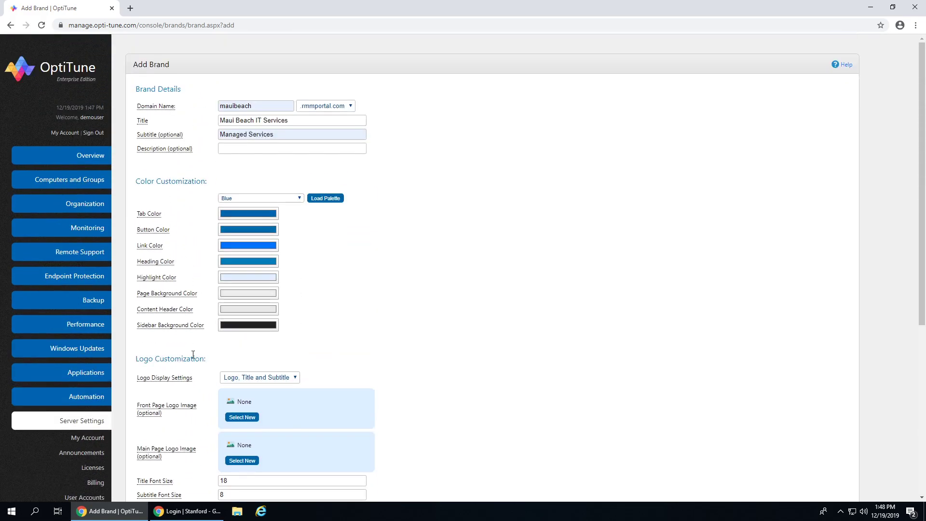
scroll(290, 301, "down", 3)
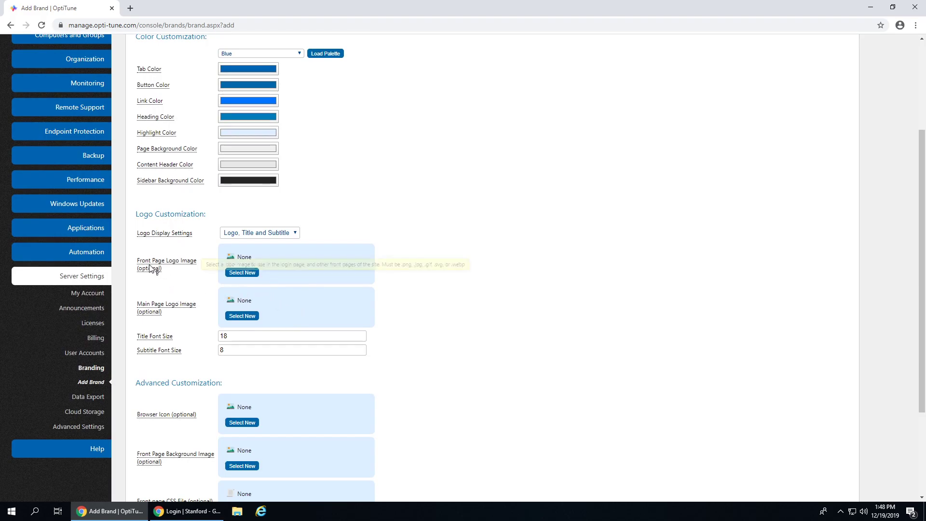
mouse_move(158, 267)
scroll(158, 267, "up", 3)
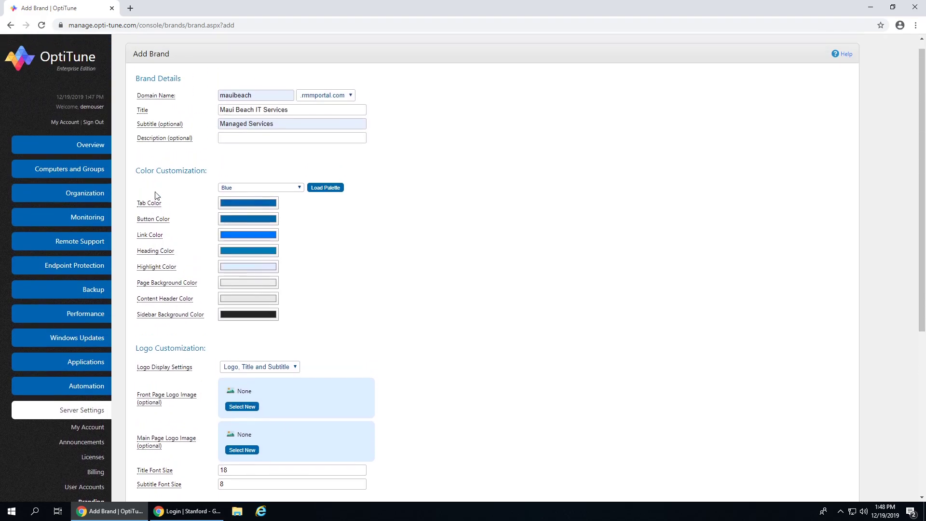
scroll(115, 224, "down", 2)
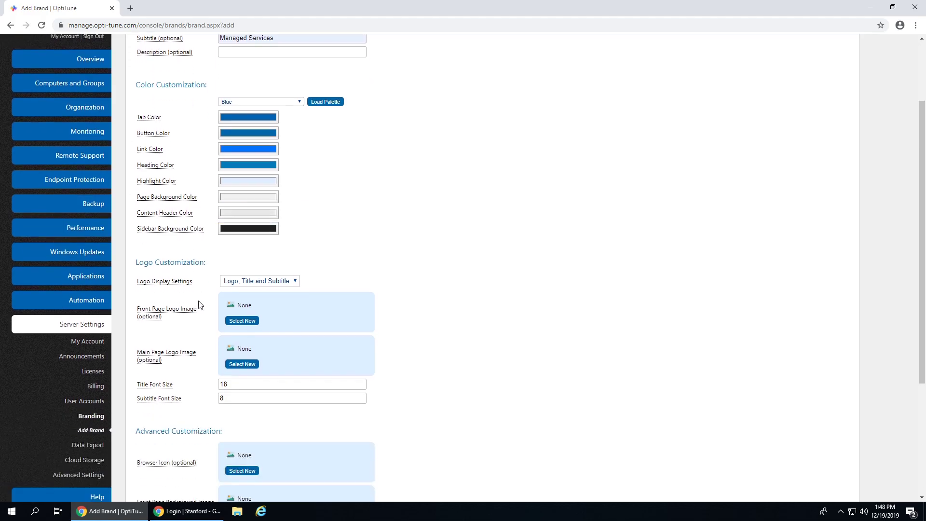
left_click(242, 321)
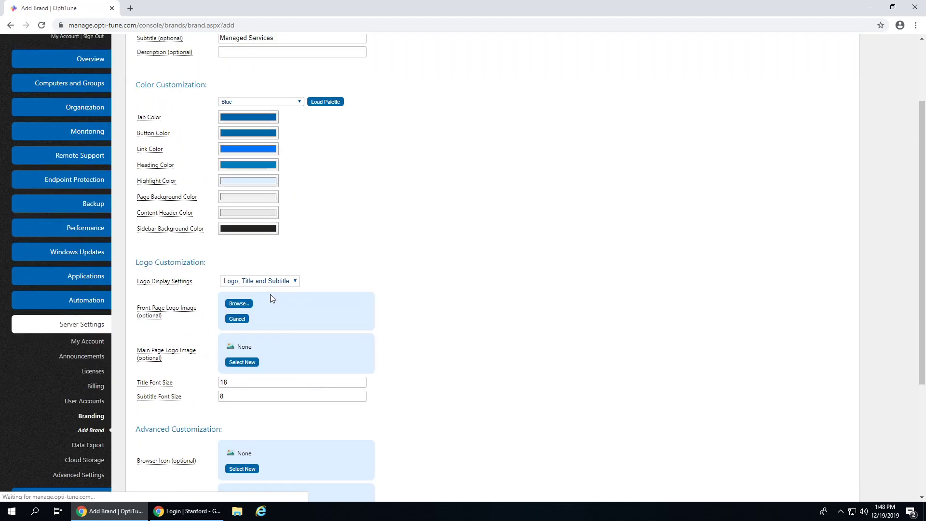
left_click(241, 304)
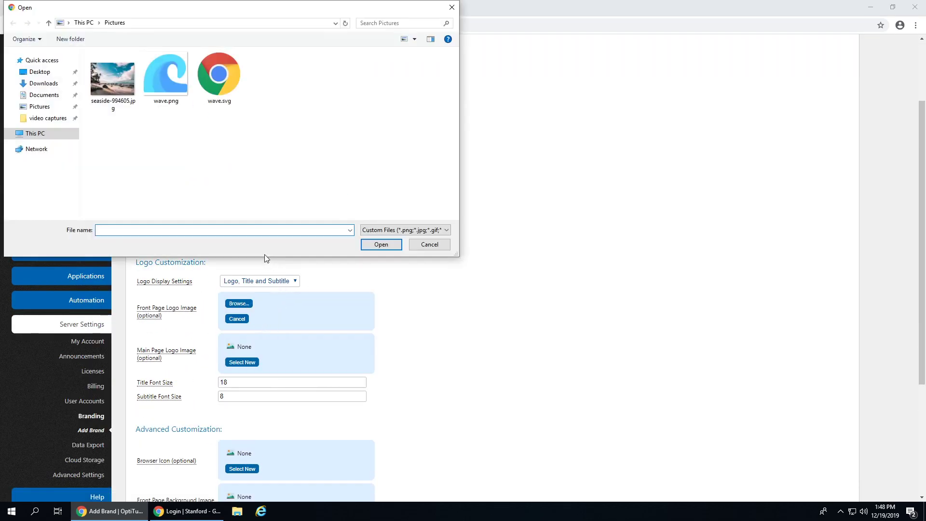
double_click(218, 84)
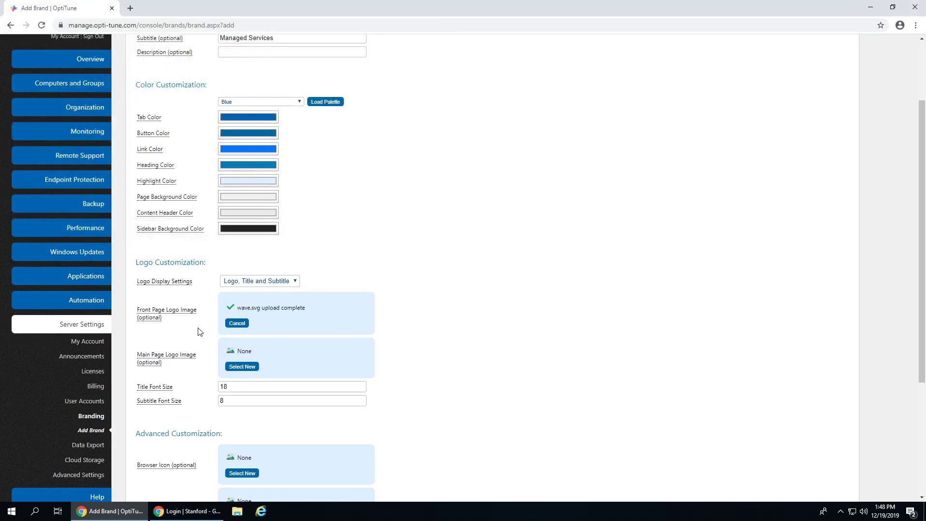
Upload wave.png as the brand's browser icon
scroll(199, 332, "down", 2)
scroll(197, 332, "down", 2)
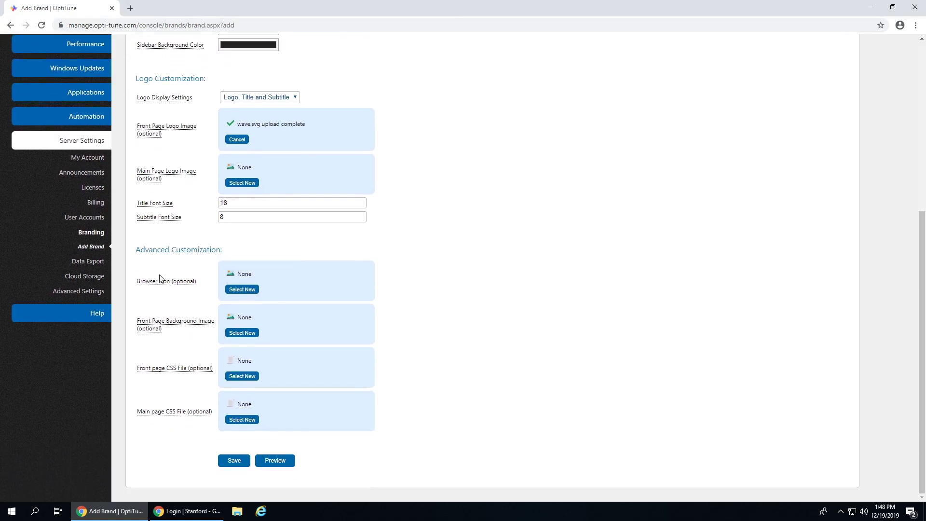
left_click(246, 289)
left_click(239, 274)
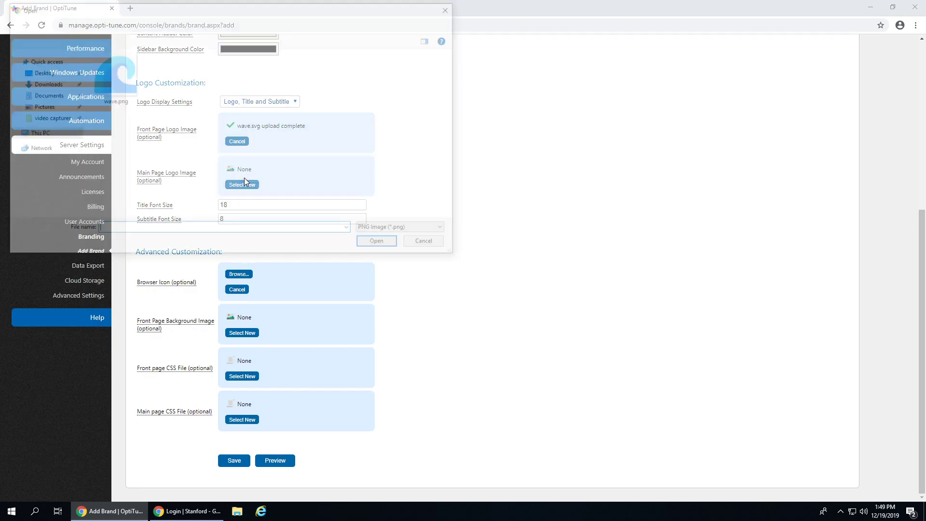
double_click(116, 98)
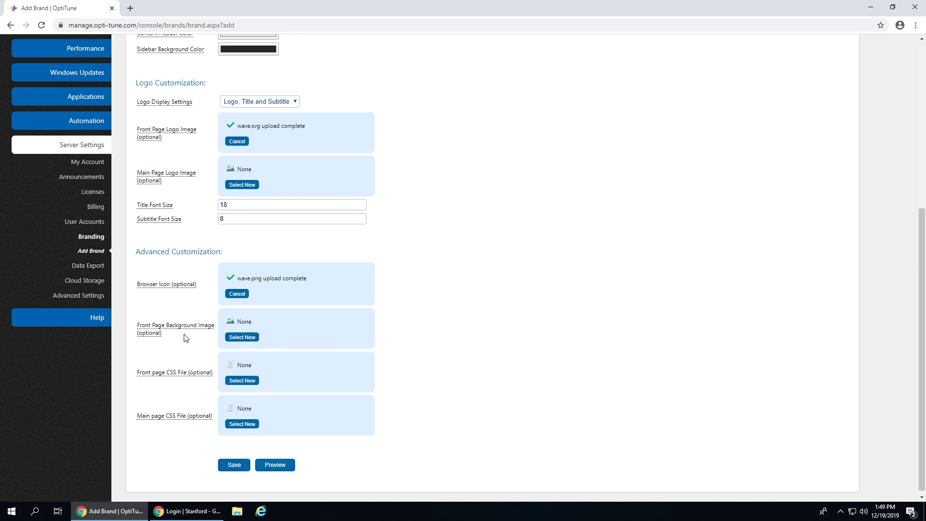
Upload seaside-994605.jpg as the front page background image
mouse_move(162, 330)
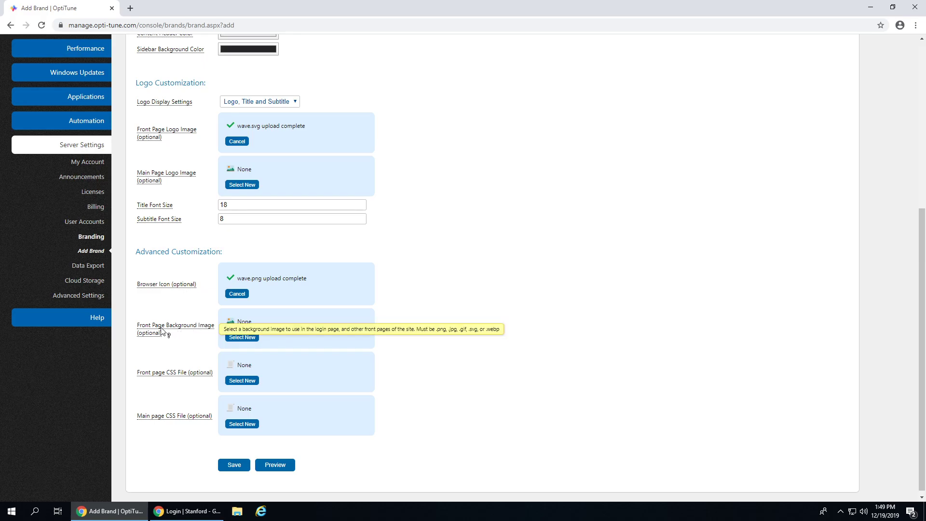
left_click(242, 337)
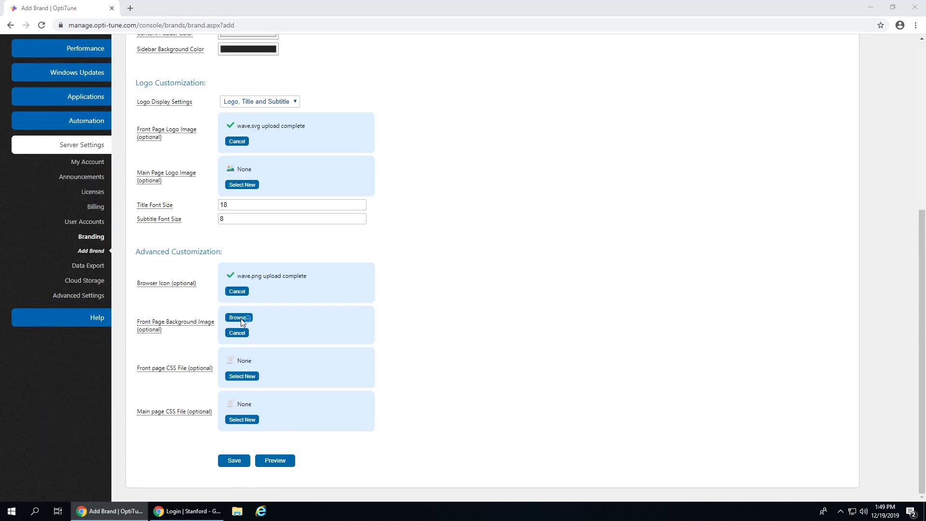
left_click(240, 318)
double_click(120, 86)
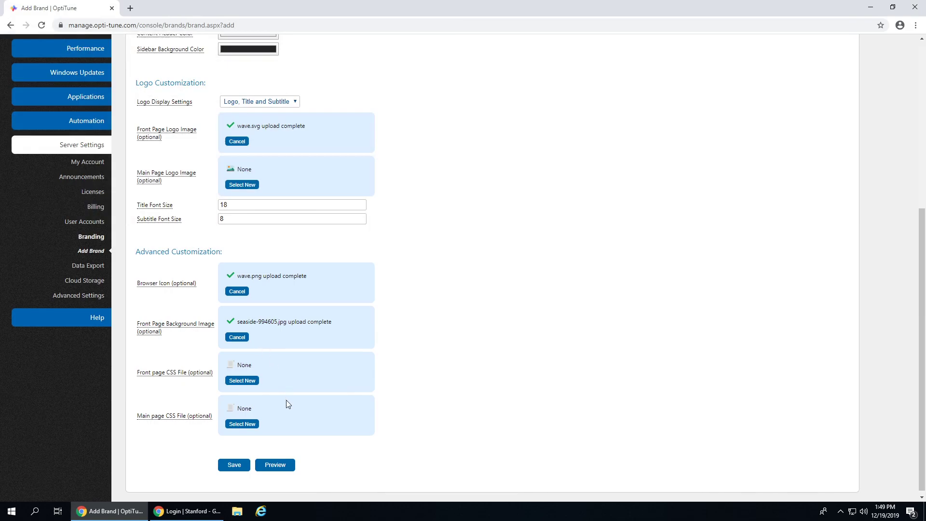
Review the completed brand settings and preview the new branding in the console
scroll(265, 407, "up", 6)
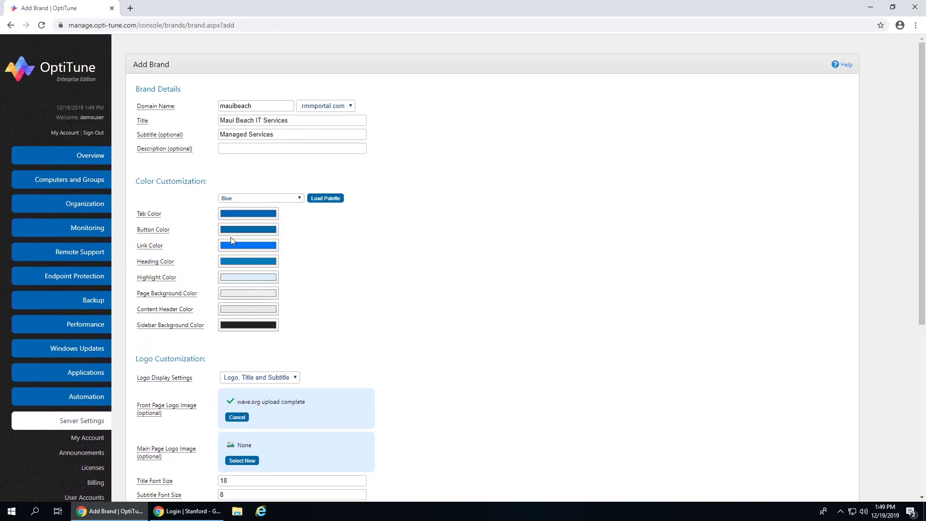
scroll(291, 262, "down", 6)
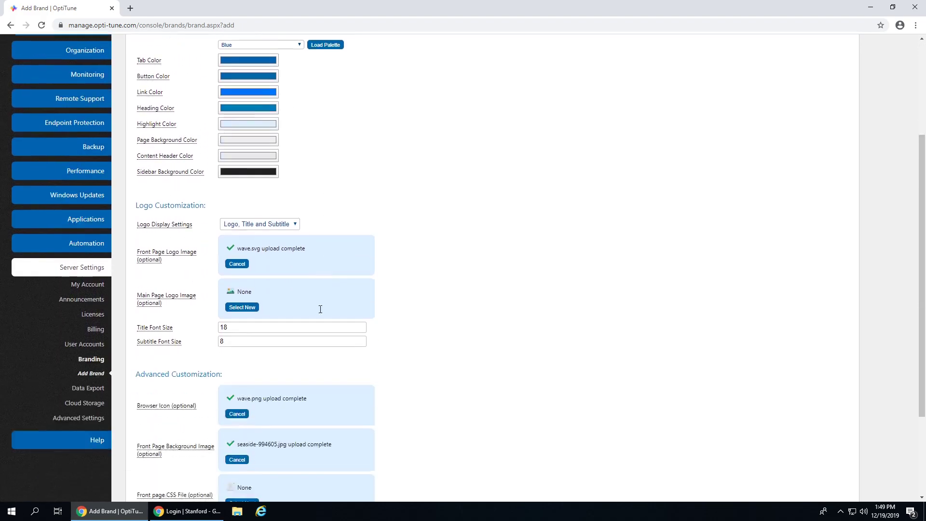
left_click(275, 461)
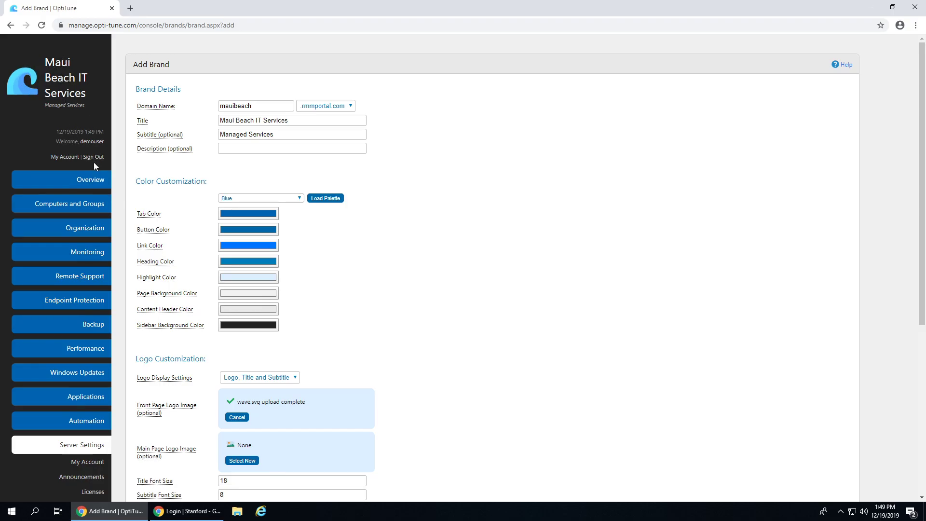
Set the brand's title font size to 16 and preview the branding in the console
scroll(77, 160, "down", 3)
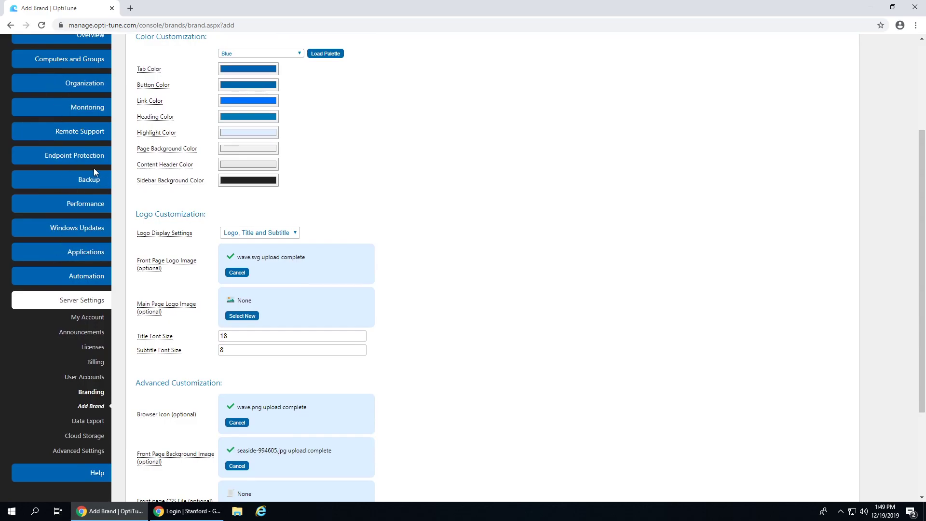
scroll(257, 259, "down", 1)
scroll(258, 259, "down", 3)
scroll(256, 265, "up", 6)
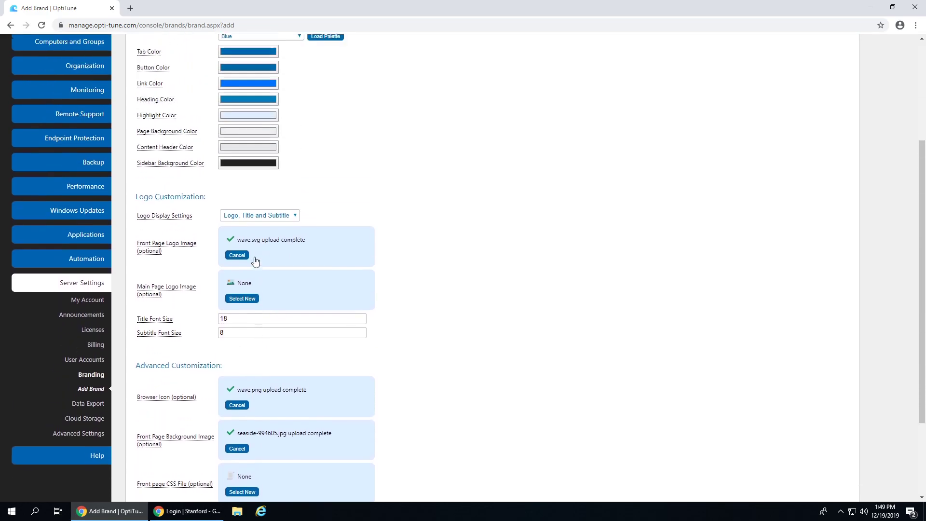
left_click_drag(45, 62, 83, 93)
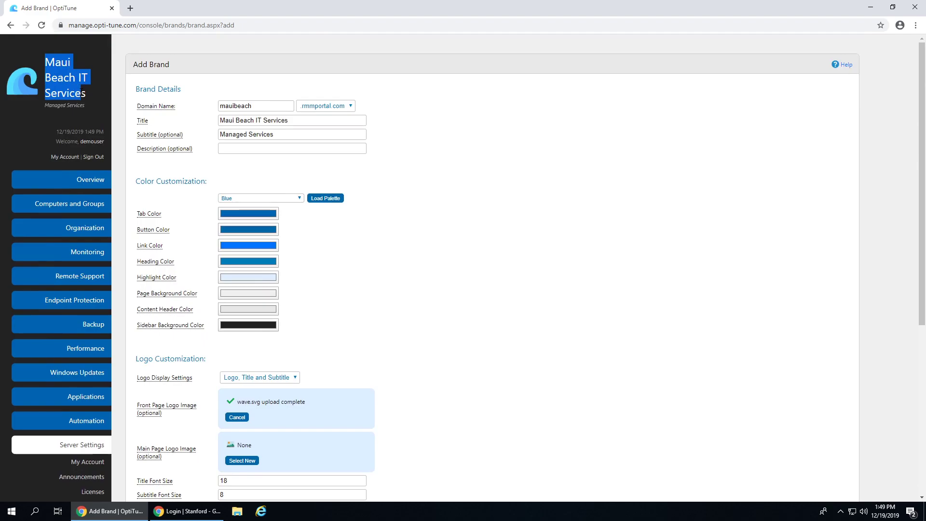
scroll(203, 208, "down", 4)
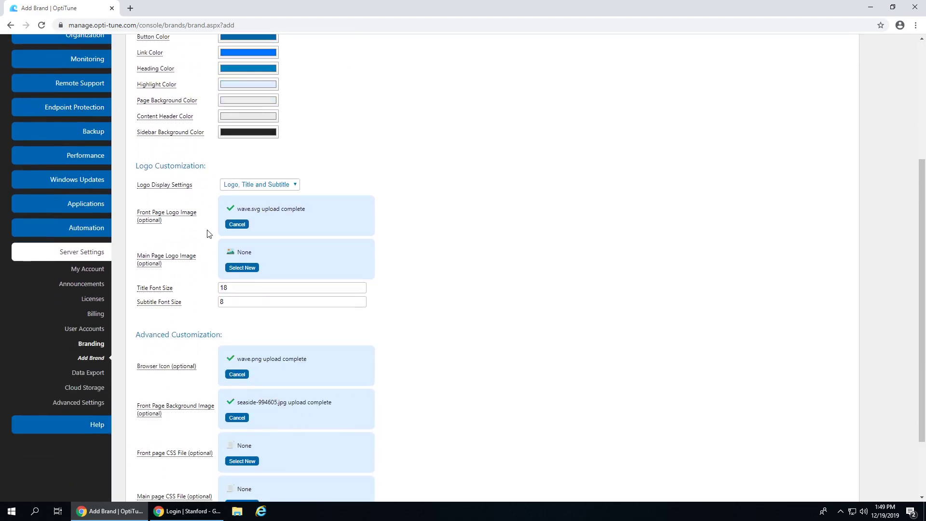
left_click(234, 290)
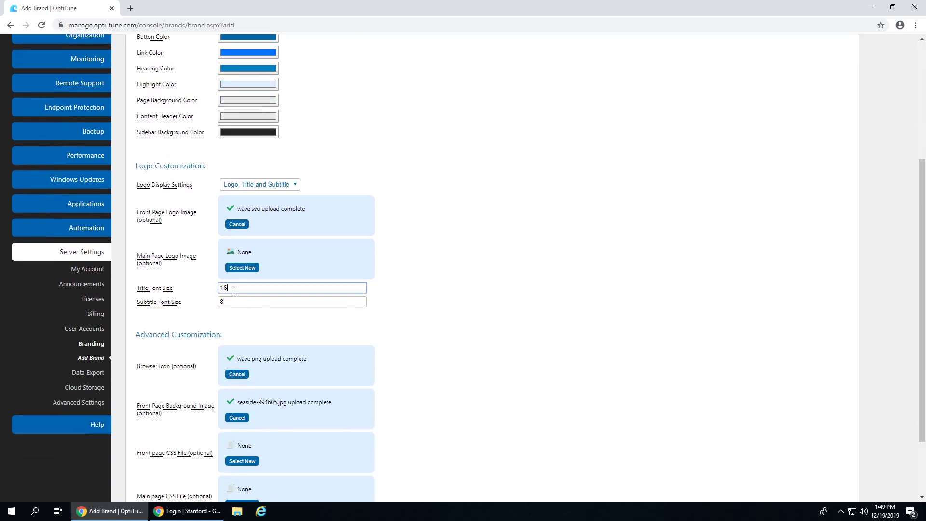
left_click(442, 247)
scroll(386, 250, "down", 2)
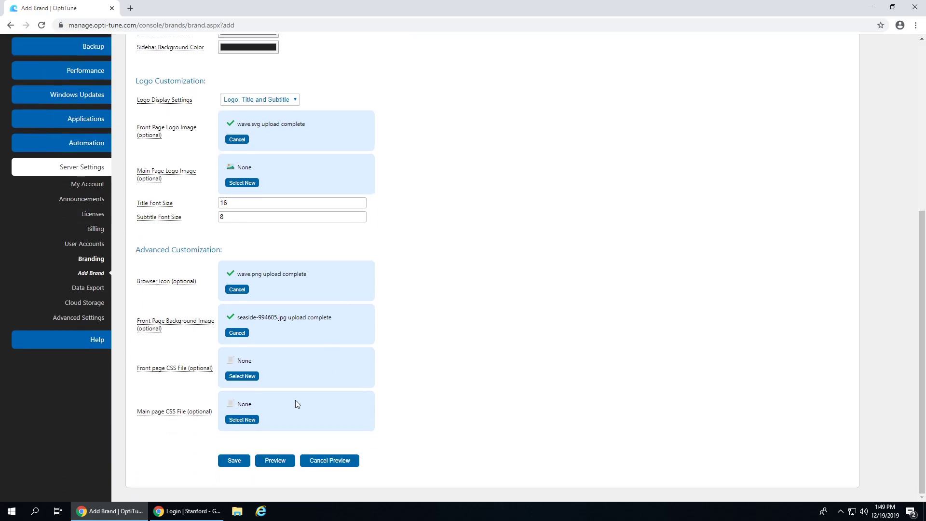
left_click(274, 460)
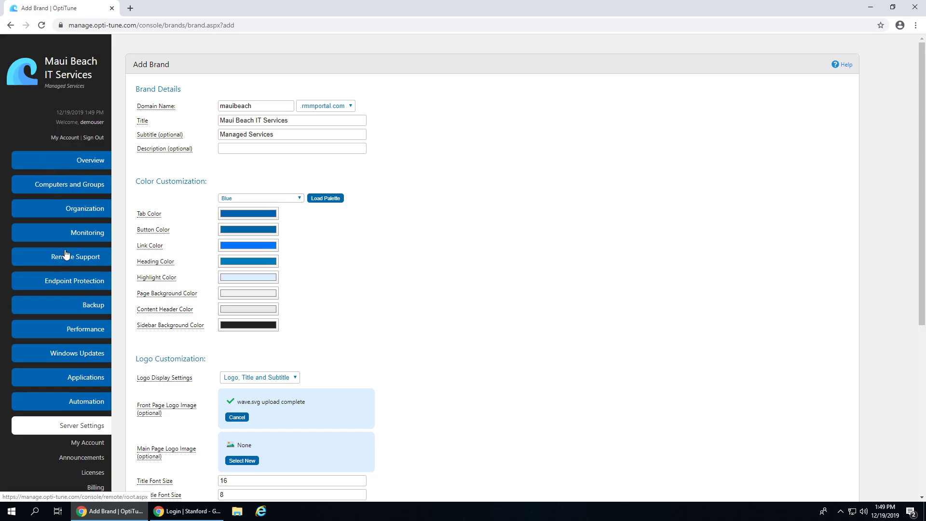
Load the Red color palette for the brand and preview it in the console
left_click(246, 199)
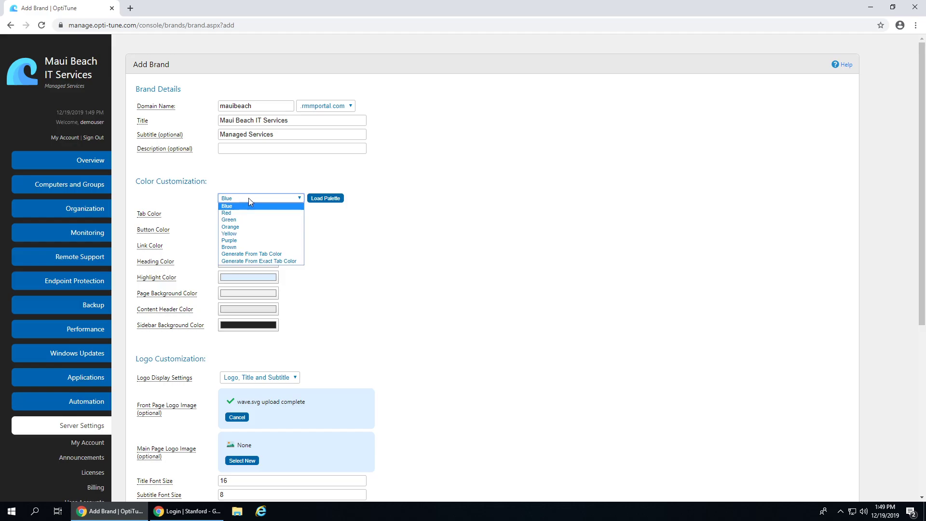
left_click(324, 199)
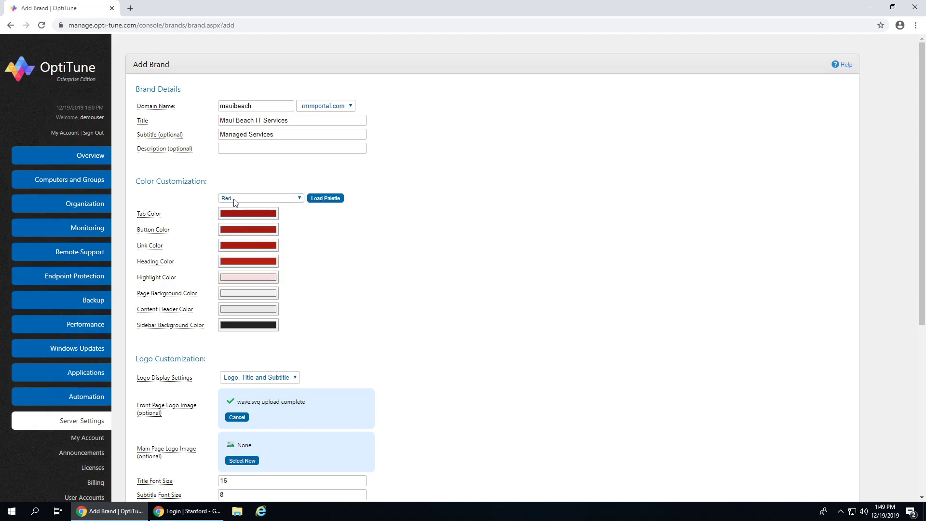
scroll(234, 200, "down", 6)
left_click(273, 460)
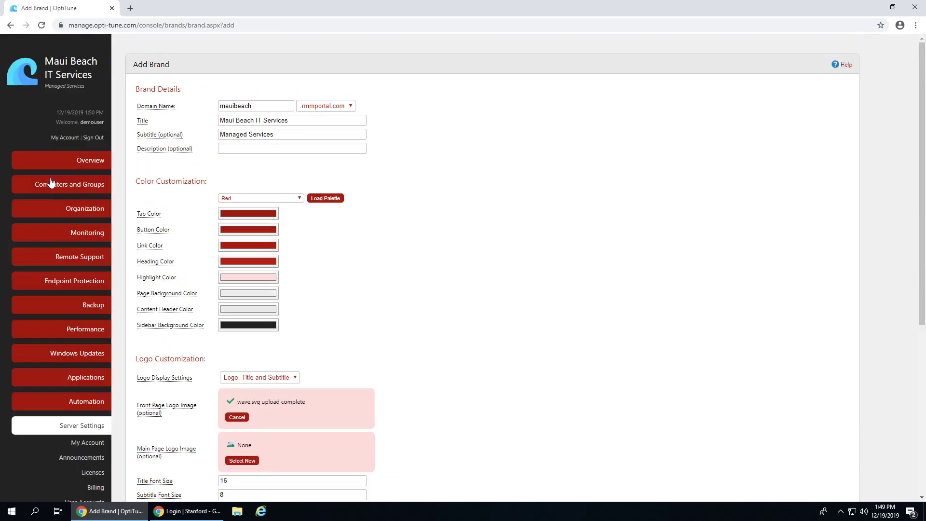
Switch the brand to the Purple color palette and preview it in the console
left_click(237, 199)
left_click(237, 241)
left_click(316, 198)
scroll(284, 311, "down", 4)
scroll(283, 311, "down", 3)
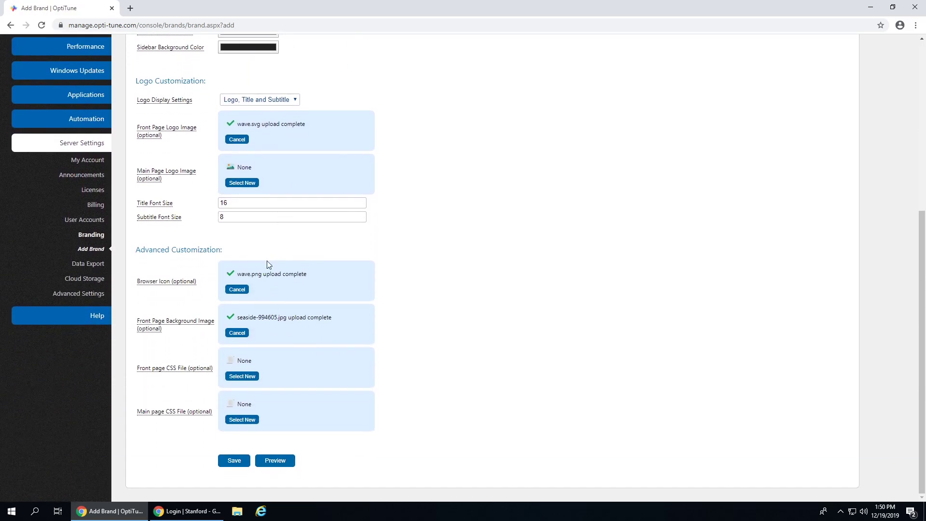
left_click(276, 460)
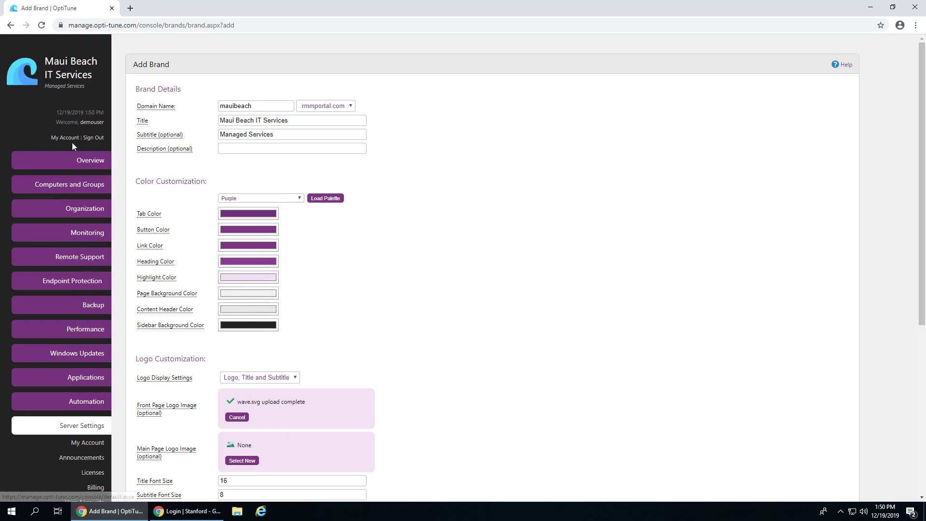
Choose a bright pink-violet tab color and load a palette with Generate From Tab Color
left_click(230, 199)
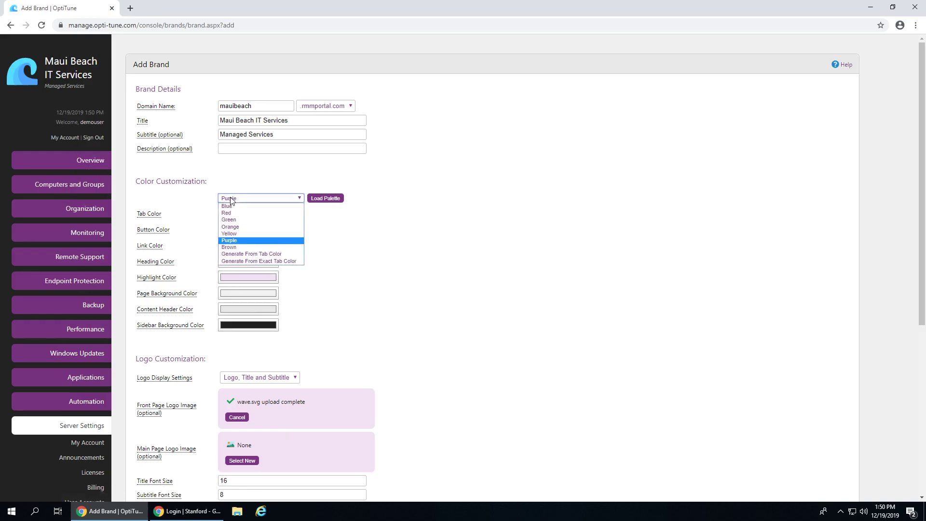
left_click(245, 255)
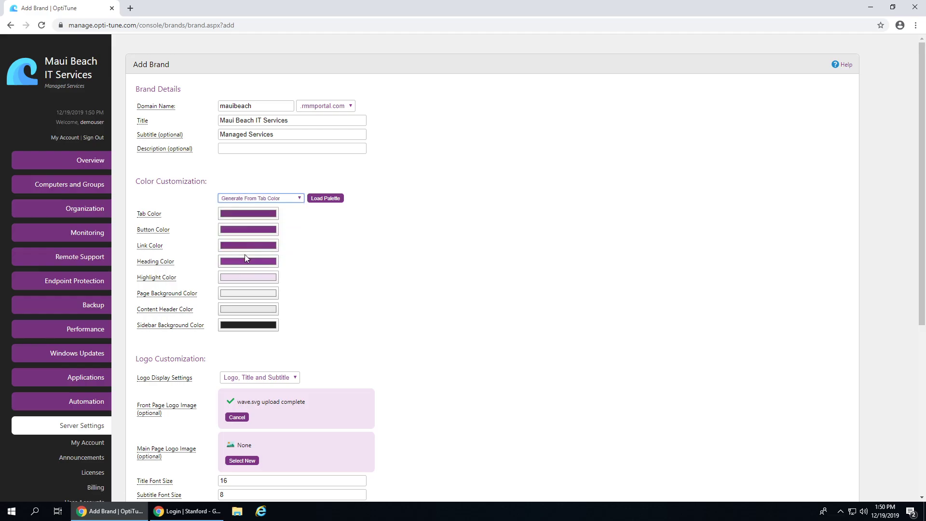
left_click(243, 216)
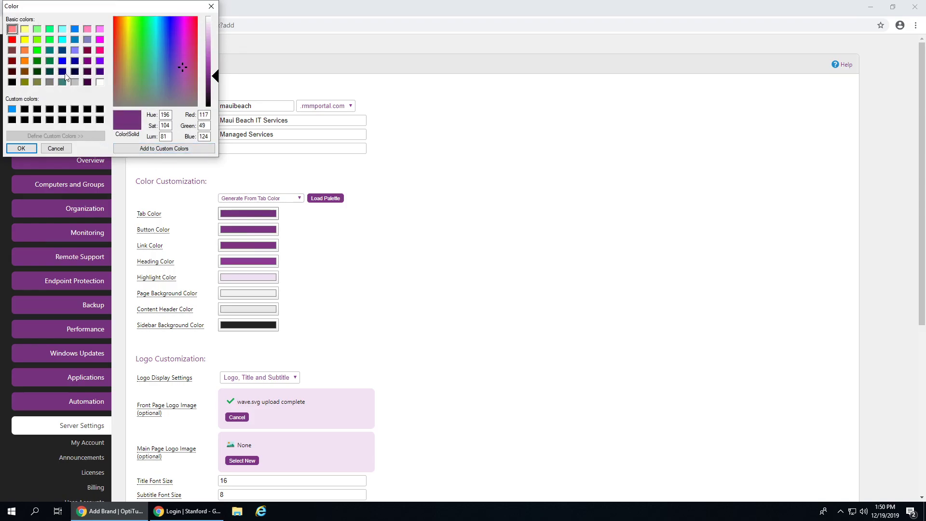
left_click_drag(191, 67, 184, 37)
left_click(183, 44)
left_click_drag(215, 76, 215, 50)
left_click(21, 148)
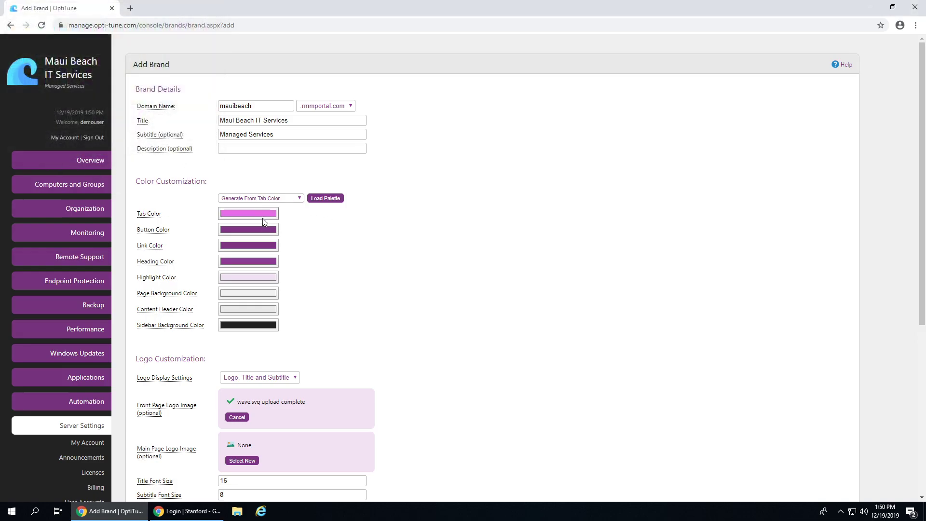
left_click(322, 199)
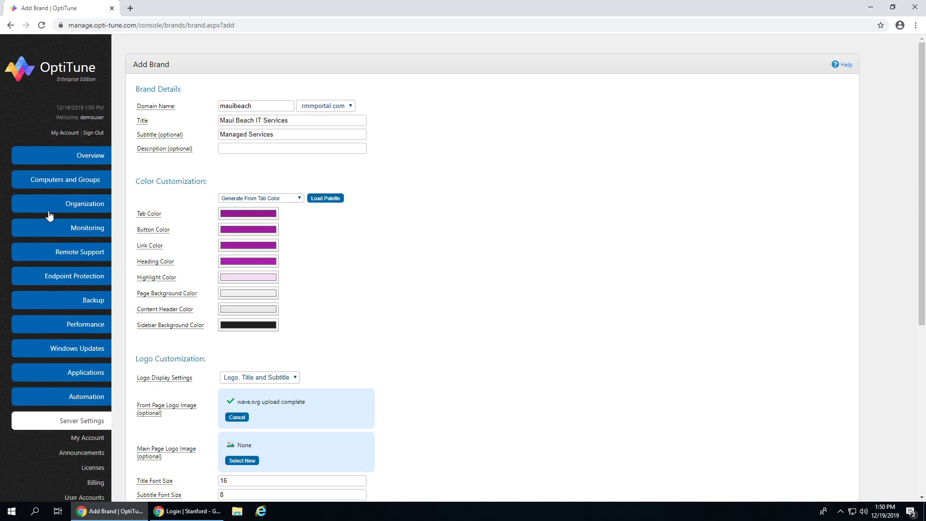
Change the tab color to olive yellow, regenerate the palette from it and preview the branding
left_click(239, 213)
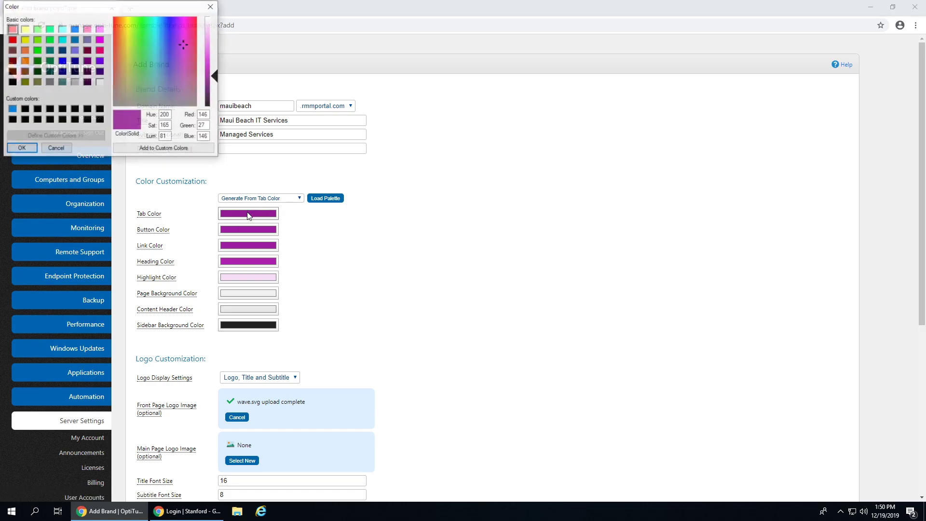
left_click_drag(181, 42, 128, 39)
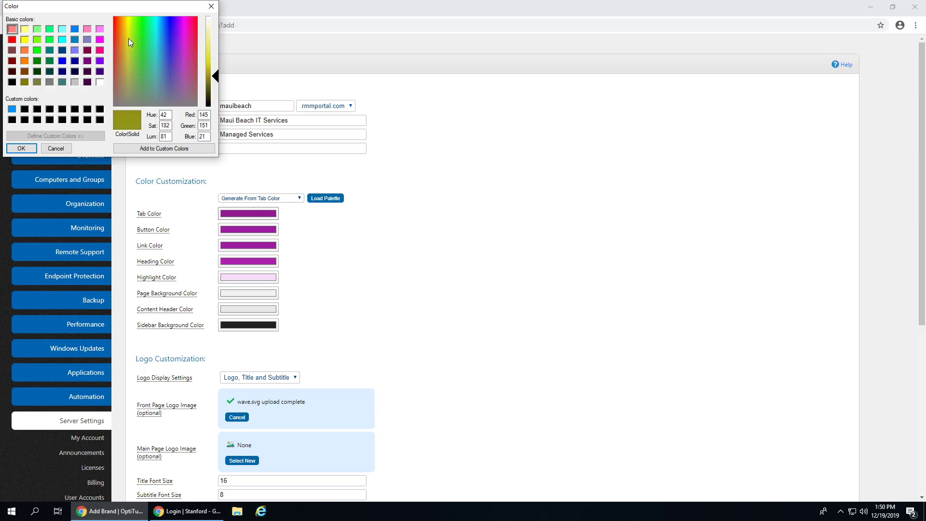
left_click(21, 148)
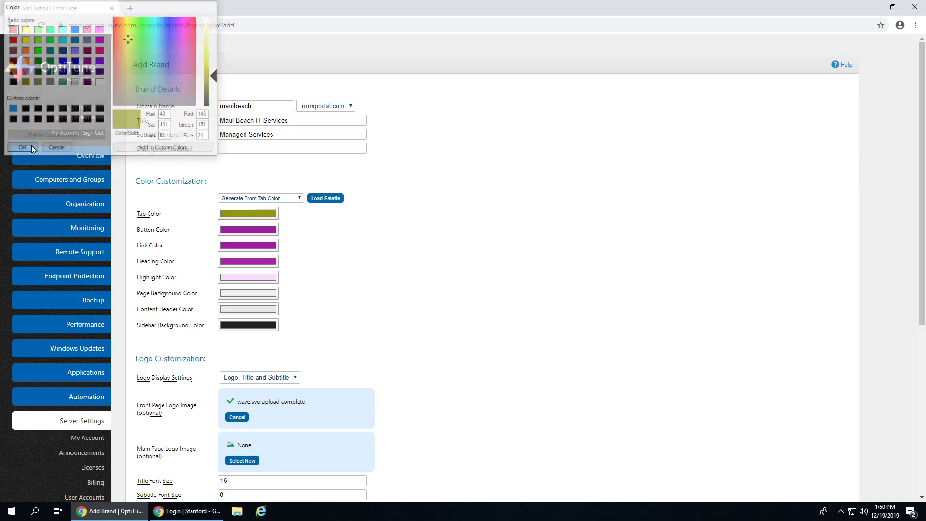
left_click(330, 199)
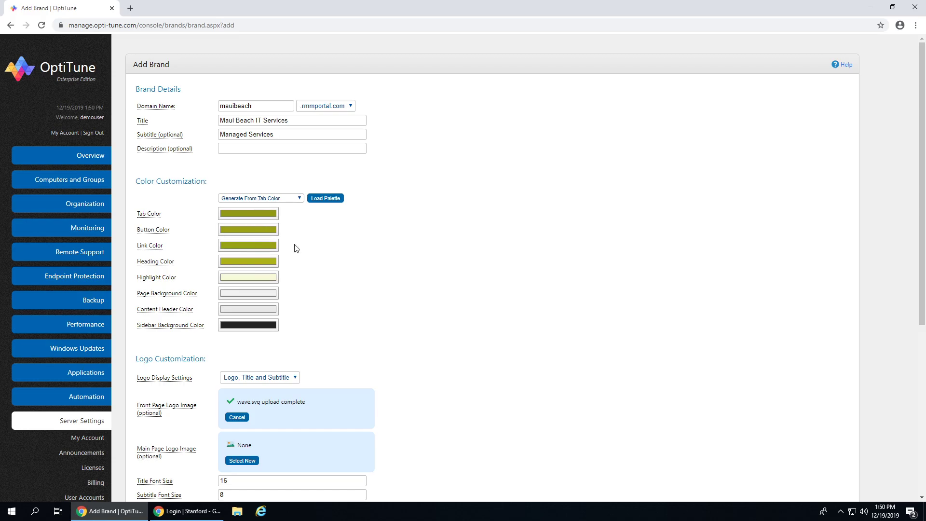
scroll(297, 249, "down", 5)
left_click(284, 460)
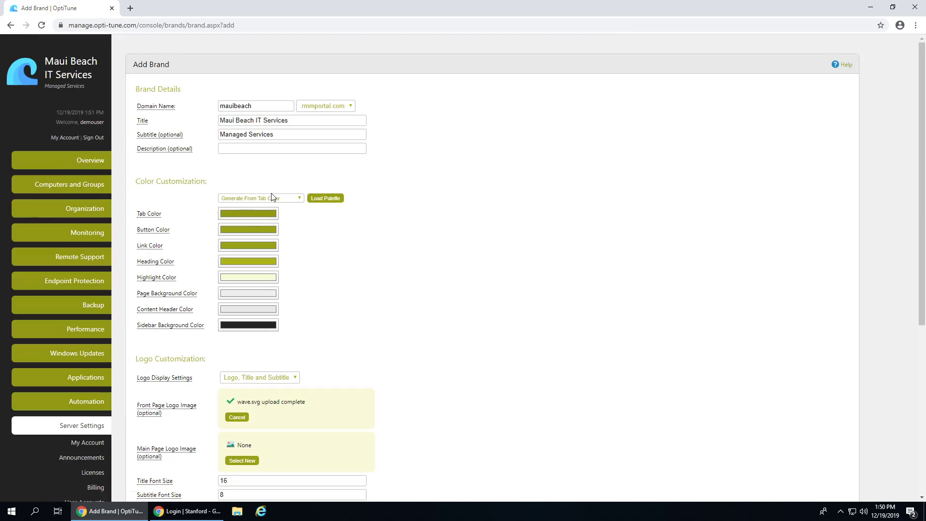
Set the tab color to the saved custom blue (RGB 6, 150, 255) and load a palette with Generate From Exact Tab Color
left_click(236, 210)
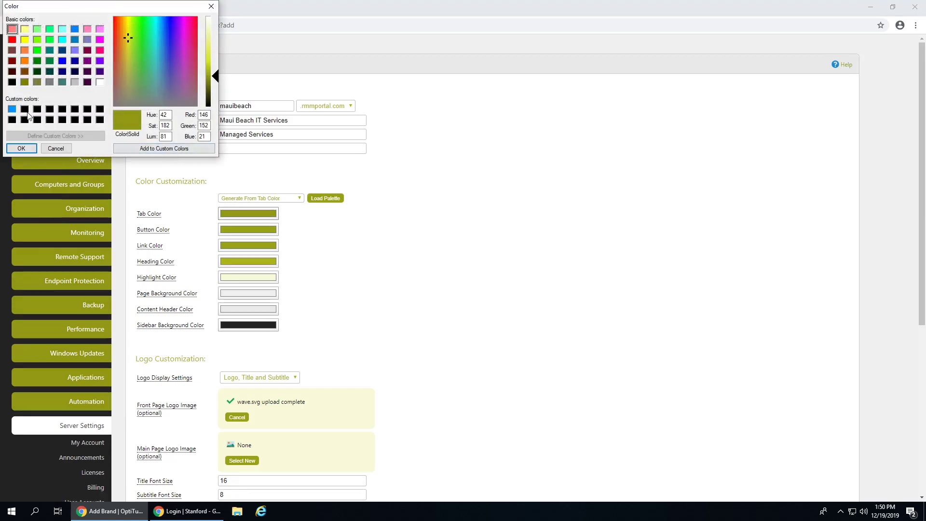
left_click(12, 109)
left_click(21, 149)
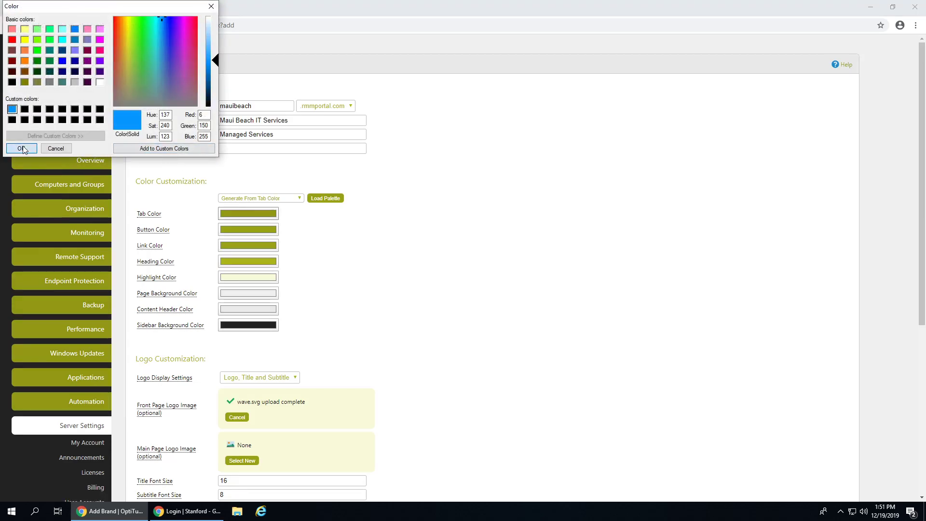
left_click(259, 198)
left_click(242, 261)
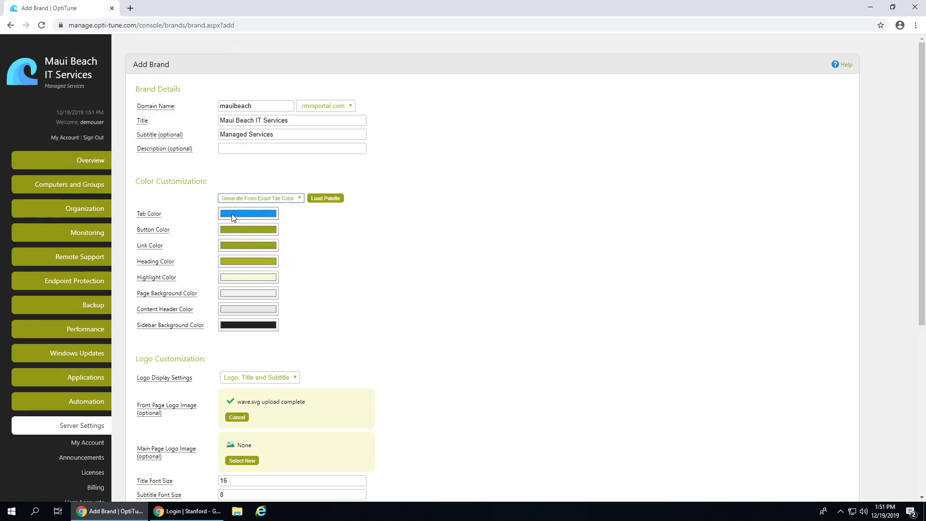
left_click(326, 198)
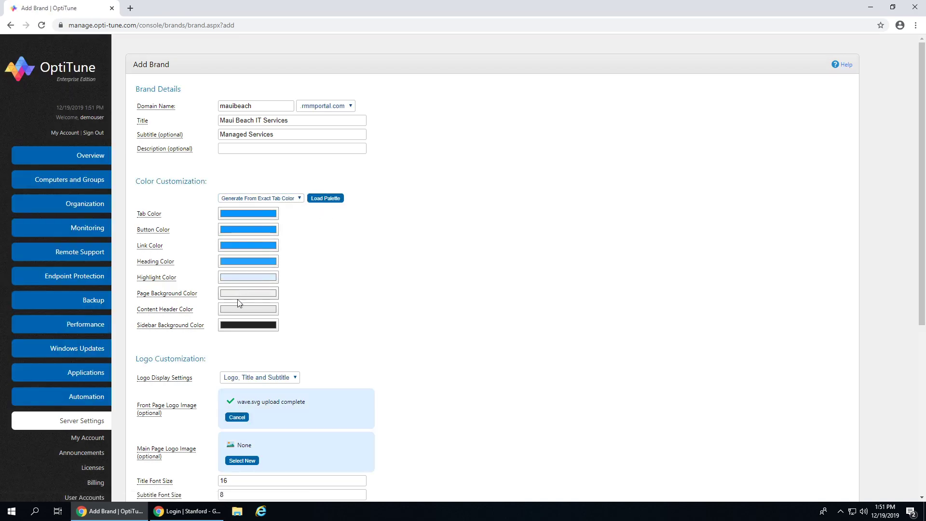
Preview the bright blue branding in the console and save the new brand
scroll(326, 272, "down", 6)
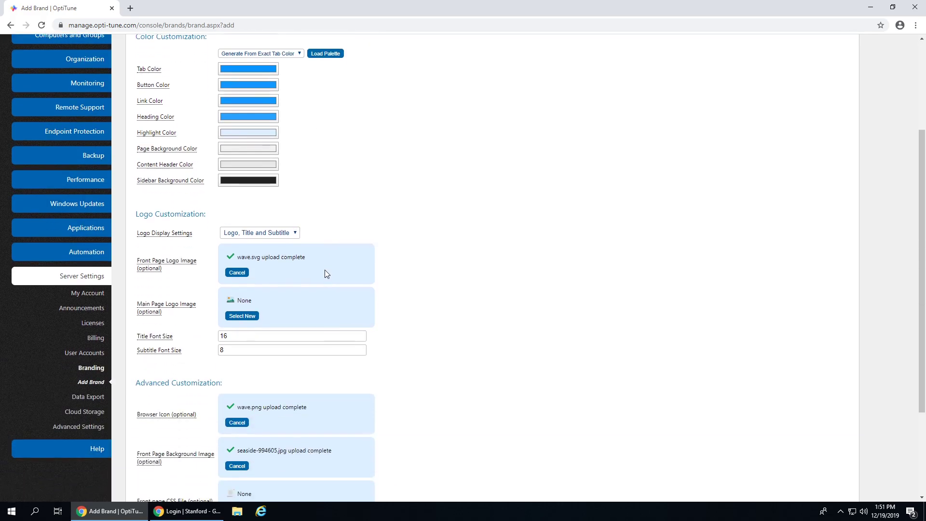
left_click(278, 461)
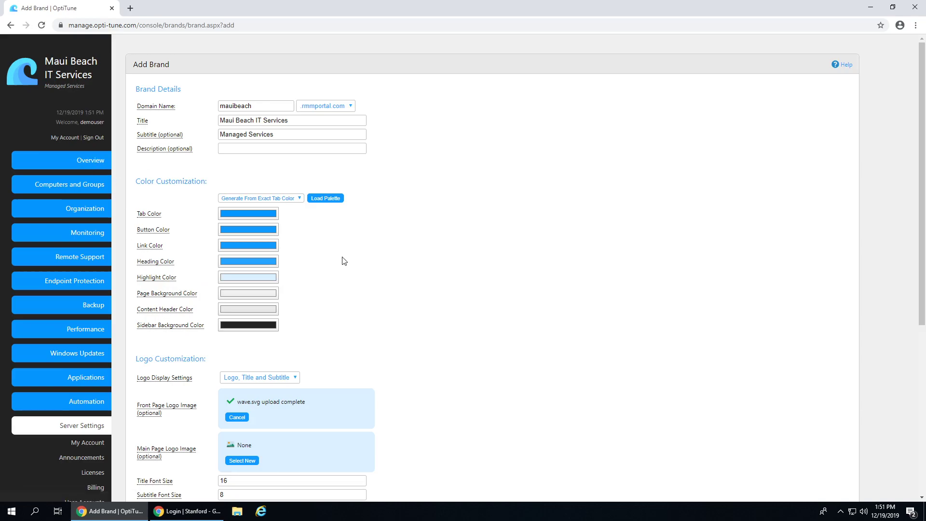
scroll(344, 260, "down", 6)
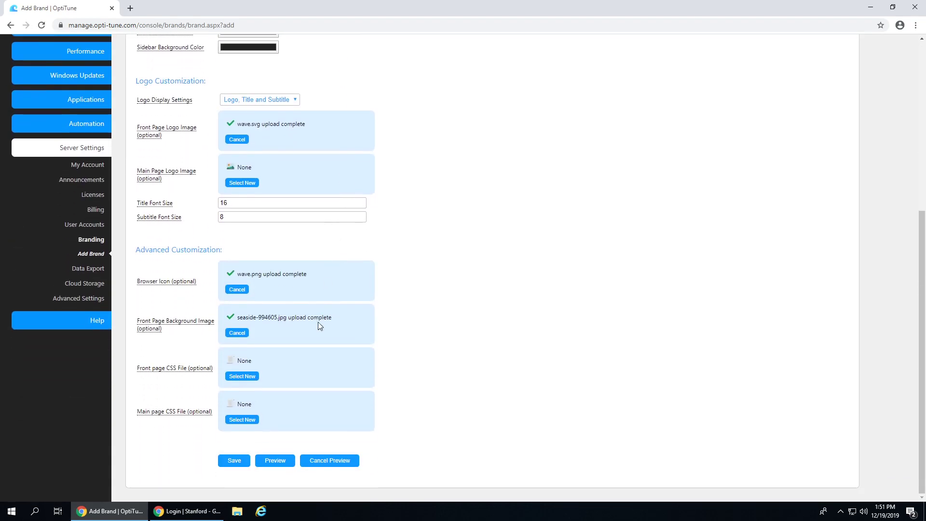
left_click(234, 461)
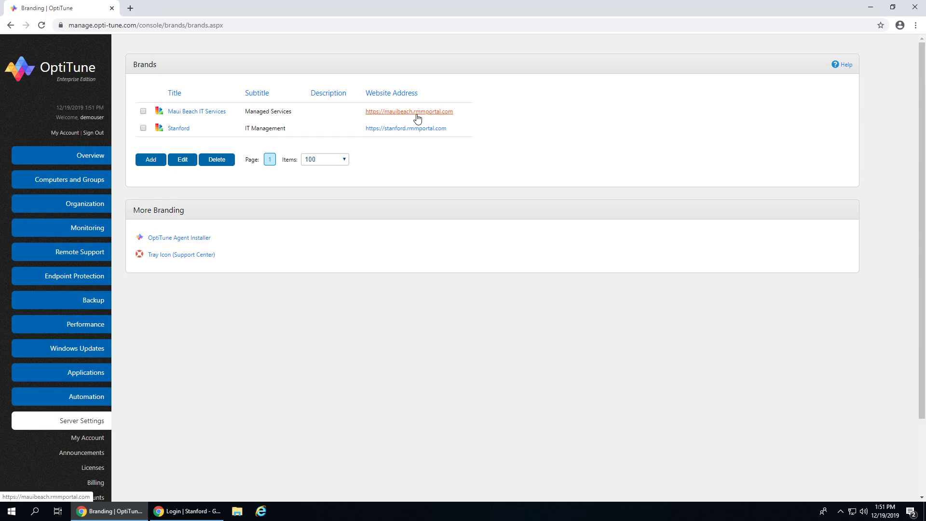
Inspect the branded login page at mauibeach.rmmportal.com and return to the brand list
left_click(389, 117)
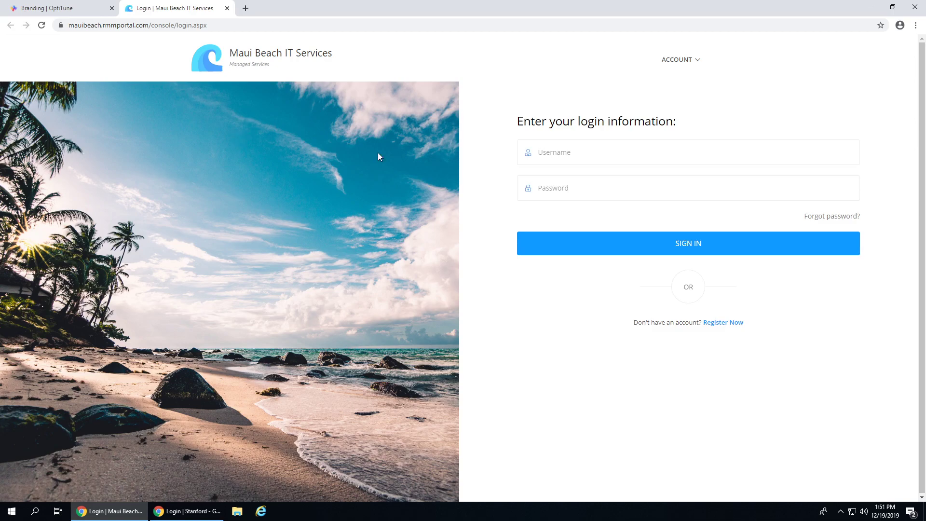
left_click(566, 155)
left_click(544, 119)
left_click(72, 6)
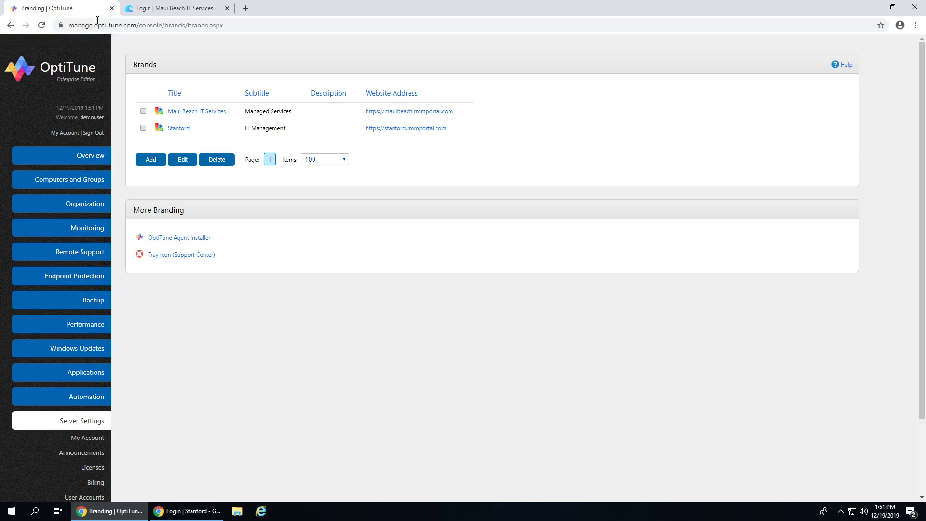
Open the Maui Beach IT Services brand for editing and preview its saved branding in the console
left_click(177, 116)
scroll(294, 451, "down", 6)
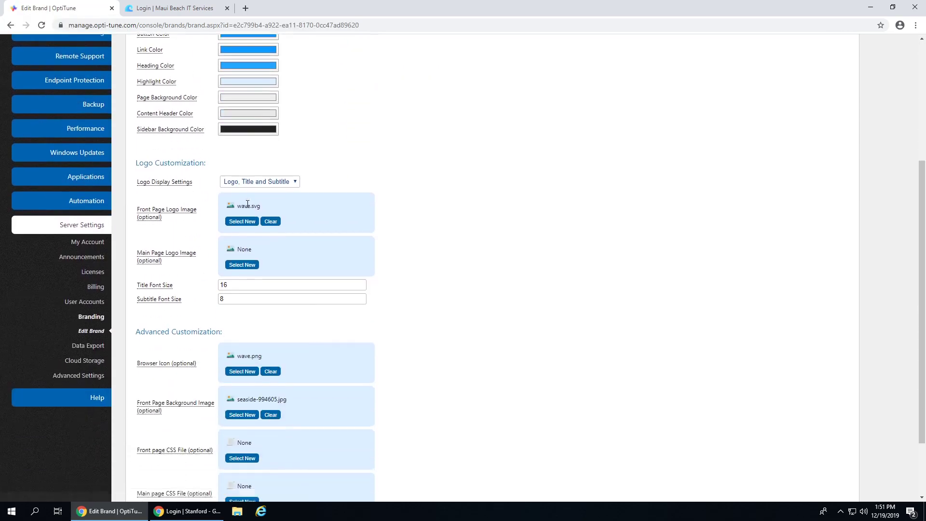
left_click(277, 461)
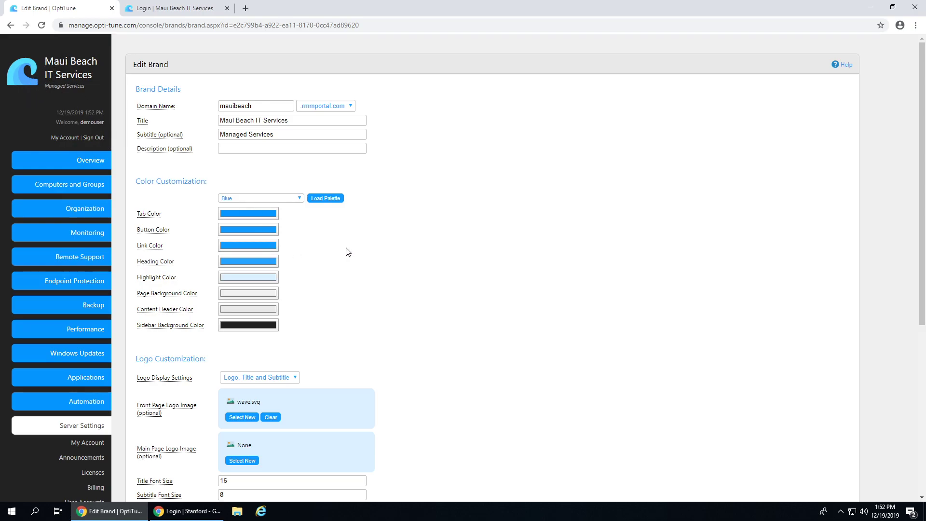
Set the brand's logo display to Logo Only and preview it in the console
scroll(347, 250, "down", 6)
left_click(264, 102)
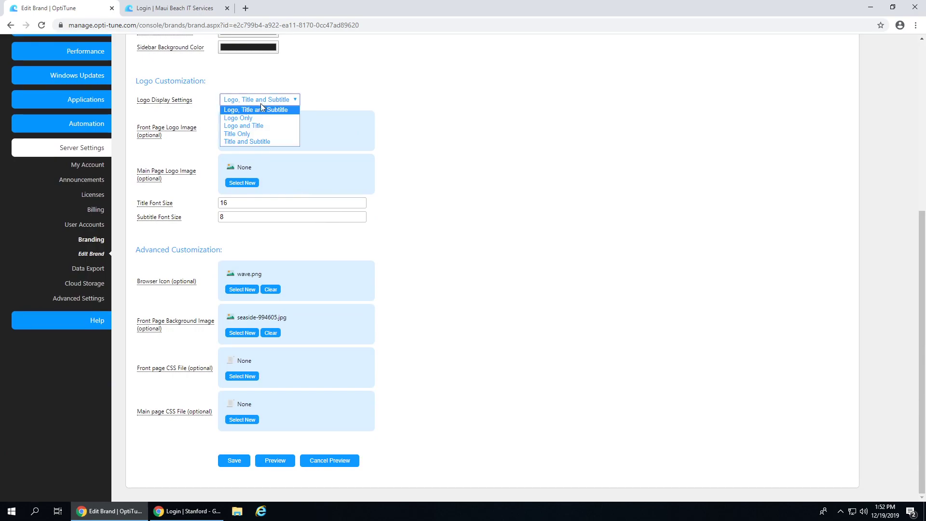
left_click(246, 118)
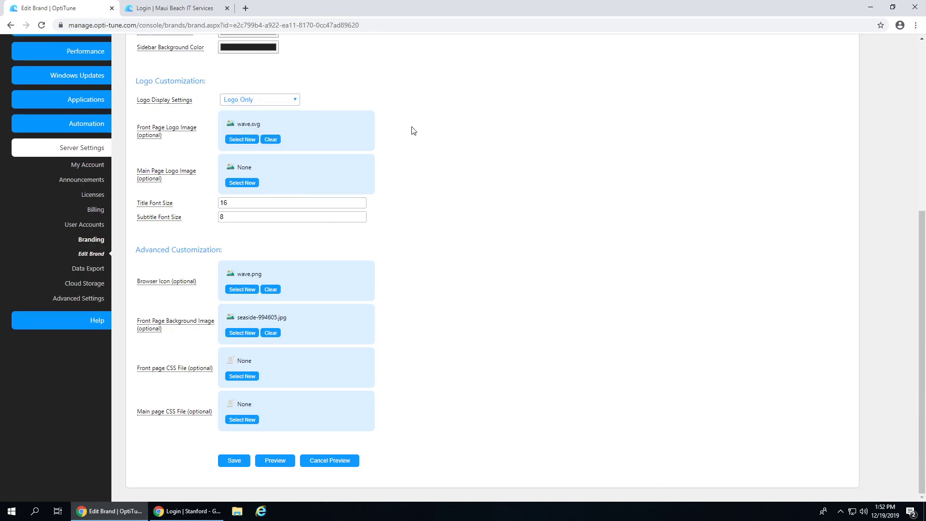
left_click(275, 465)
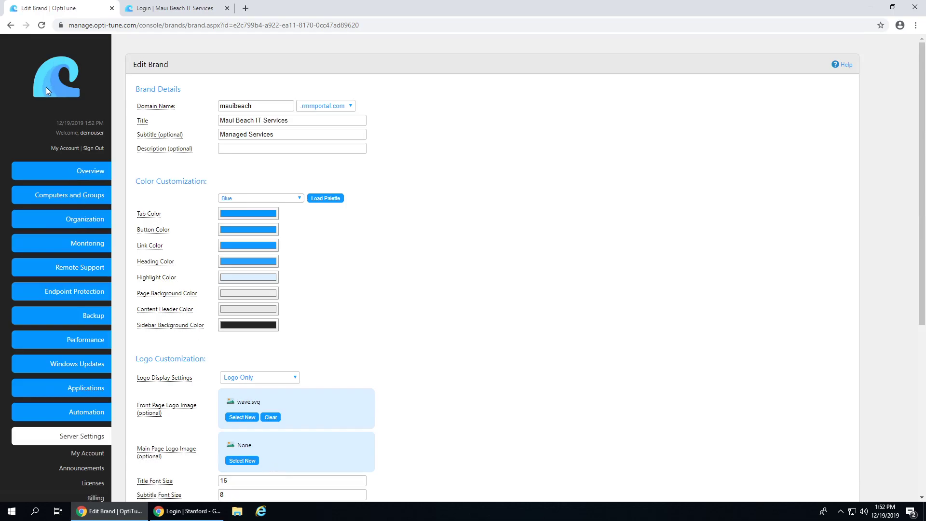
Set the brand's logo display to Logo and Title and preview it in the console
left_click(261, 377)
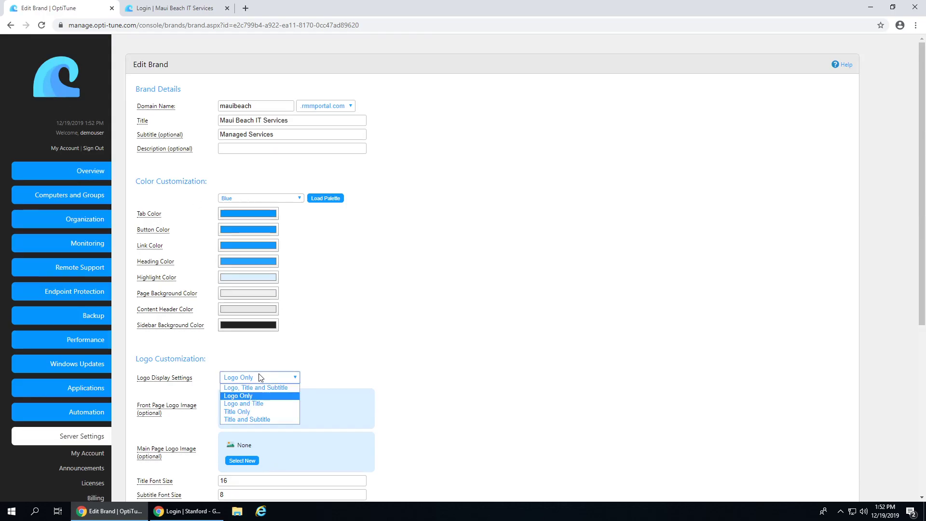
left_click(240, 407)
scroll(353, 340, "down", 6)
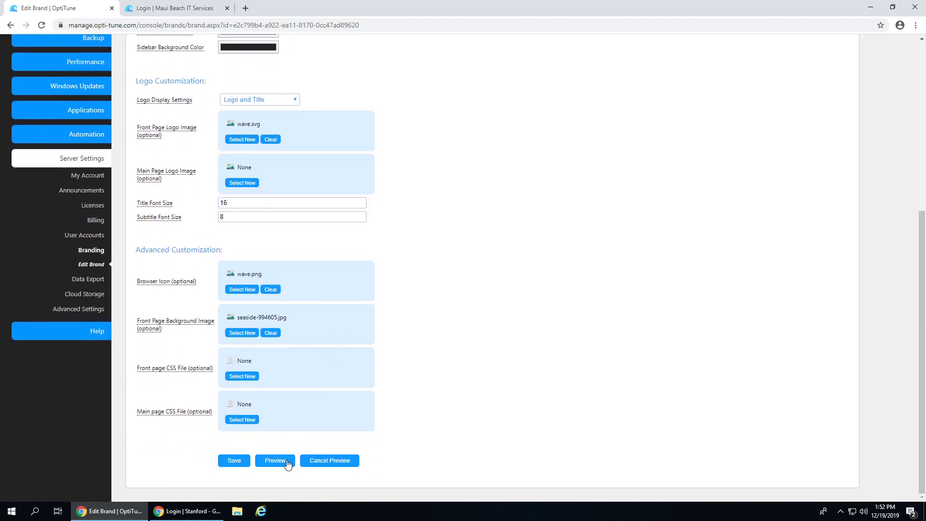
left_click(287, 461)
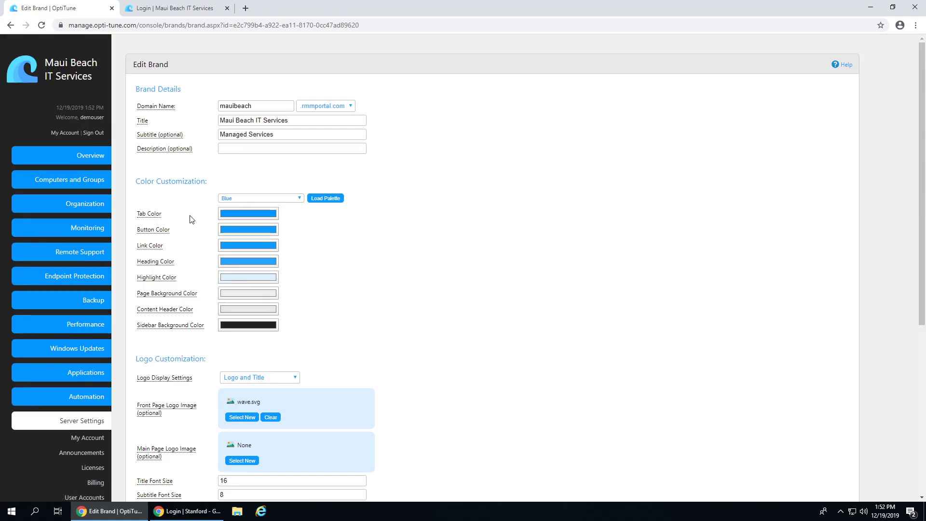
Review the brand's domain name, color, logo and advanced customization settings, including the optional CSS files
scroll(189, 223, "down", 3)
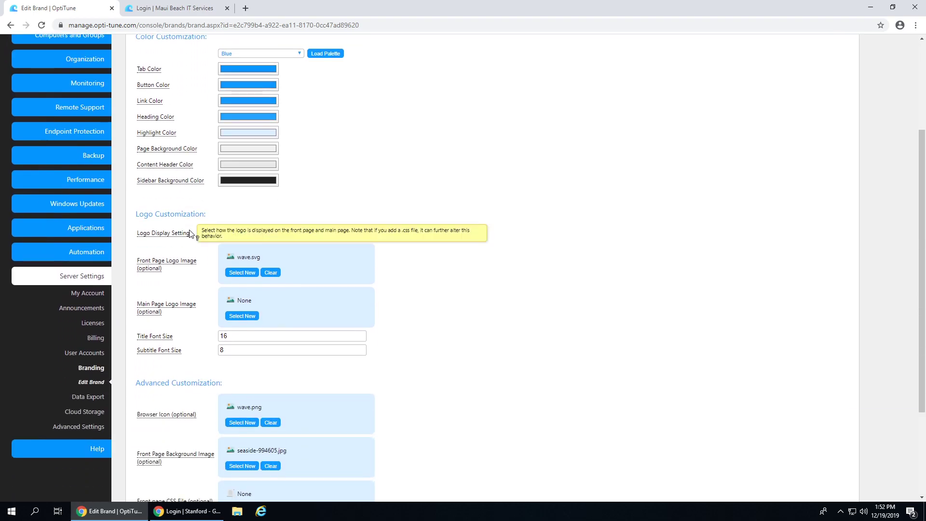
scroll(190, 234, "down", 3)
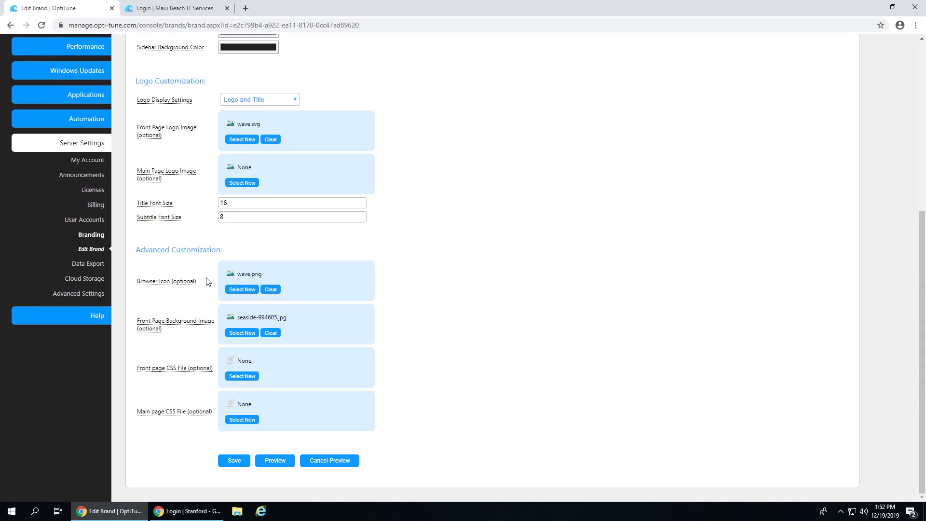
mouse_move(179, 370)
scroll(145, 362, "up", 1)
scroll(76, 255, "up", 5)
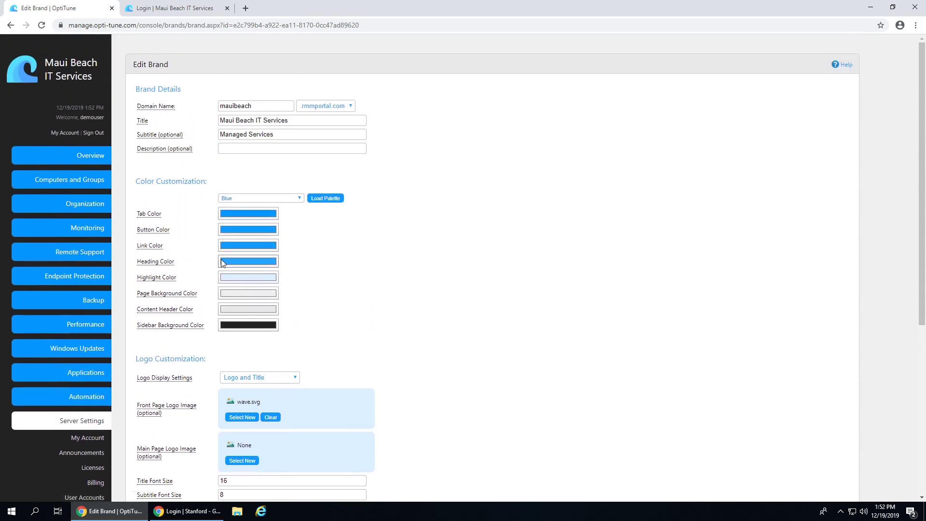
scroll(221, 261, "down", 3)
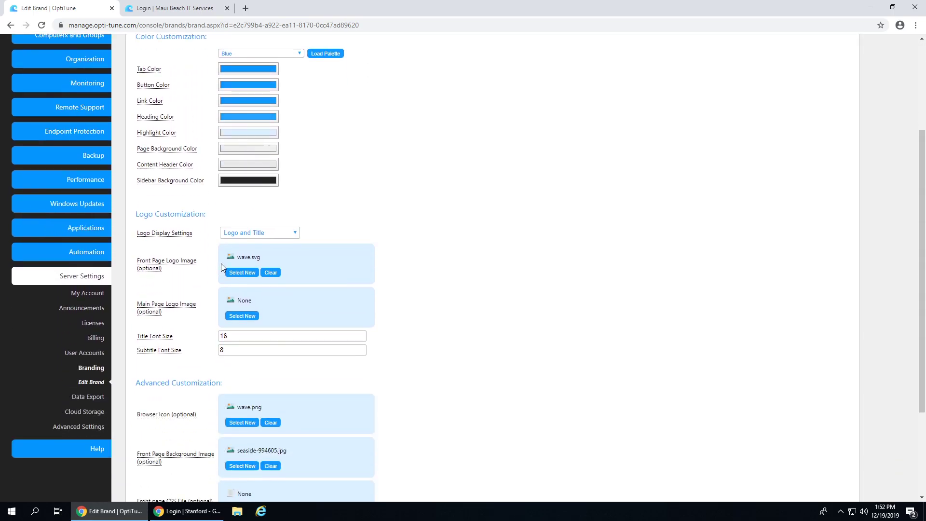
scroll(221, 270, "down", 3)
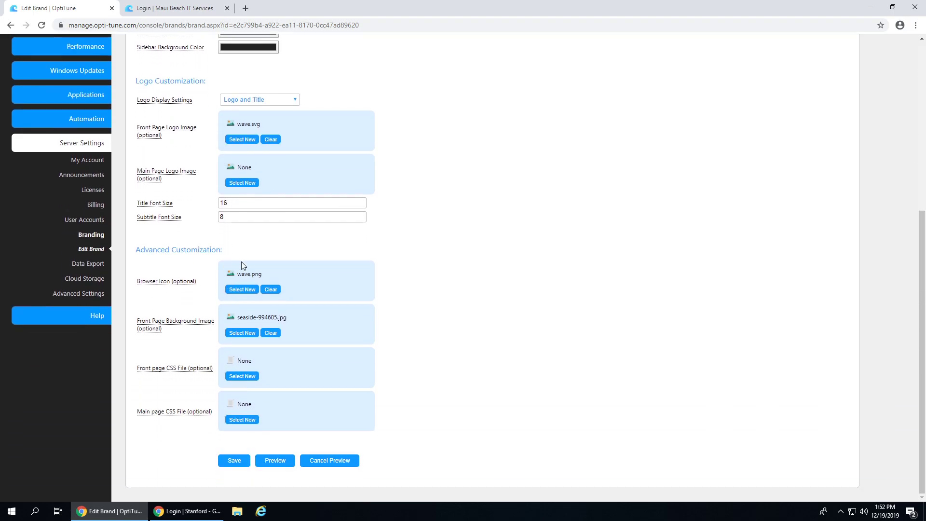
scroll(231, 299, "up", 6)
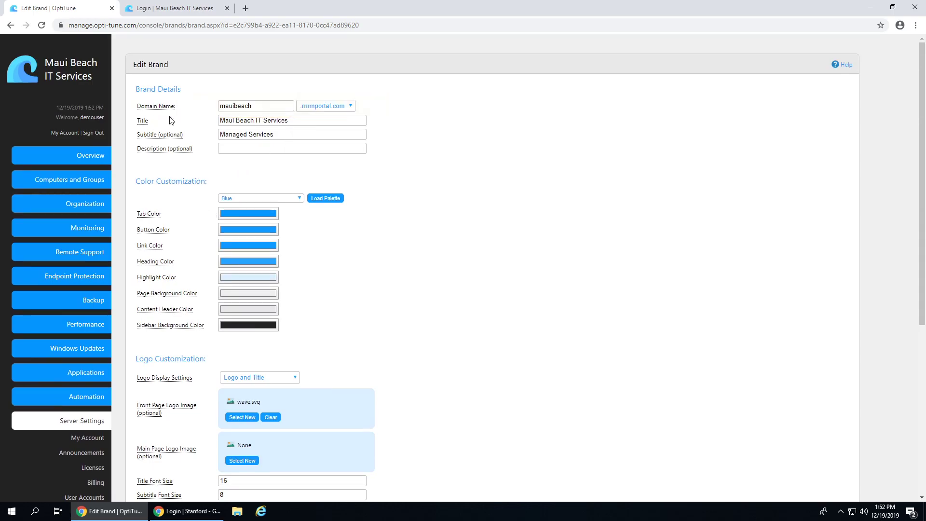
left_click(255, 104)
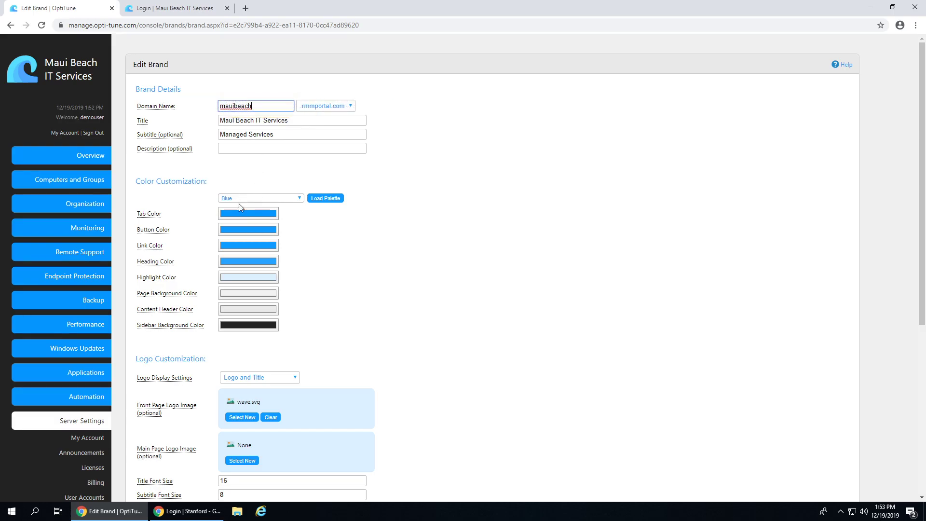
scroll(321, 237, "down", 3)
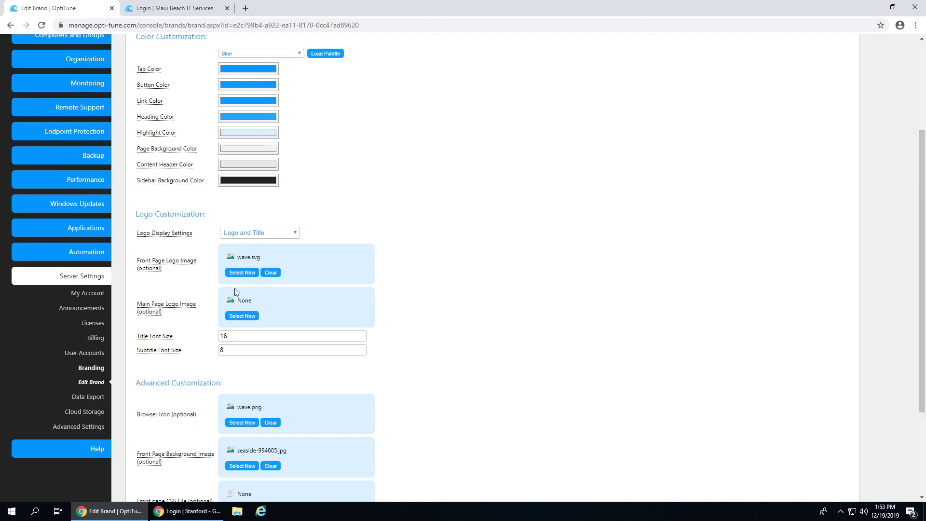
scroll(256, 251, "up", 3)
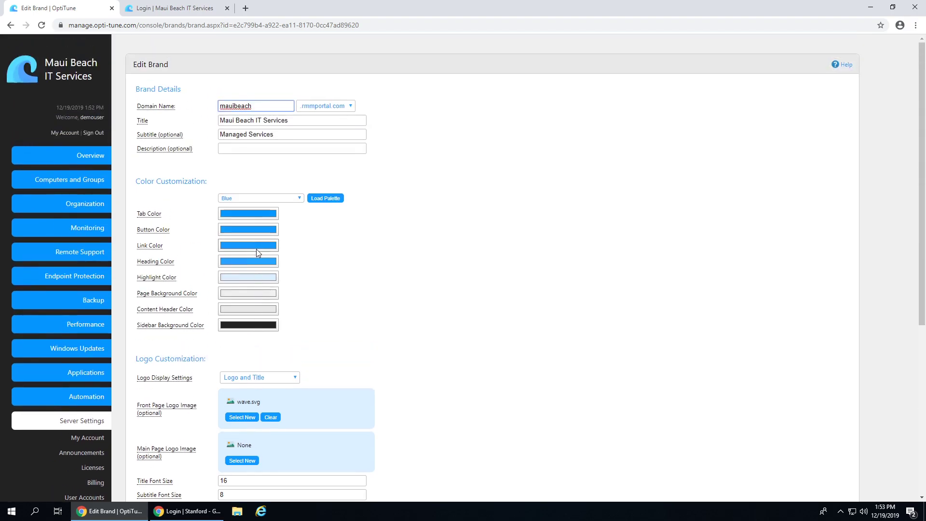